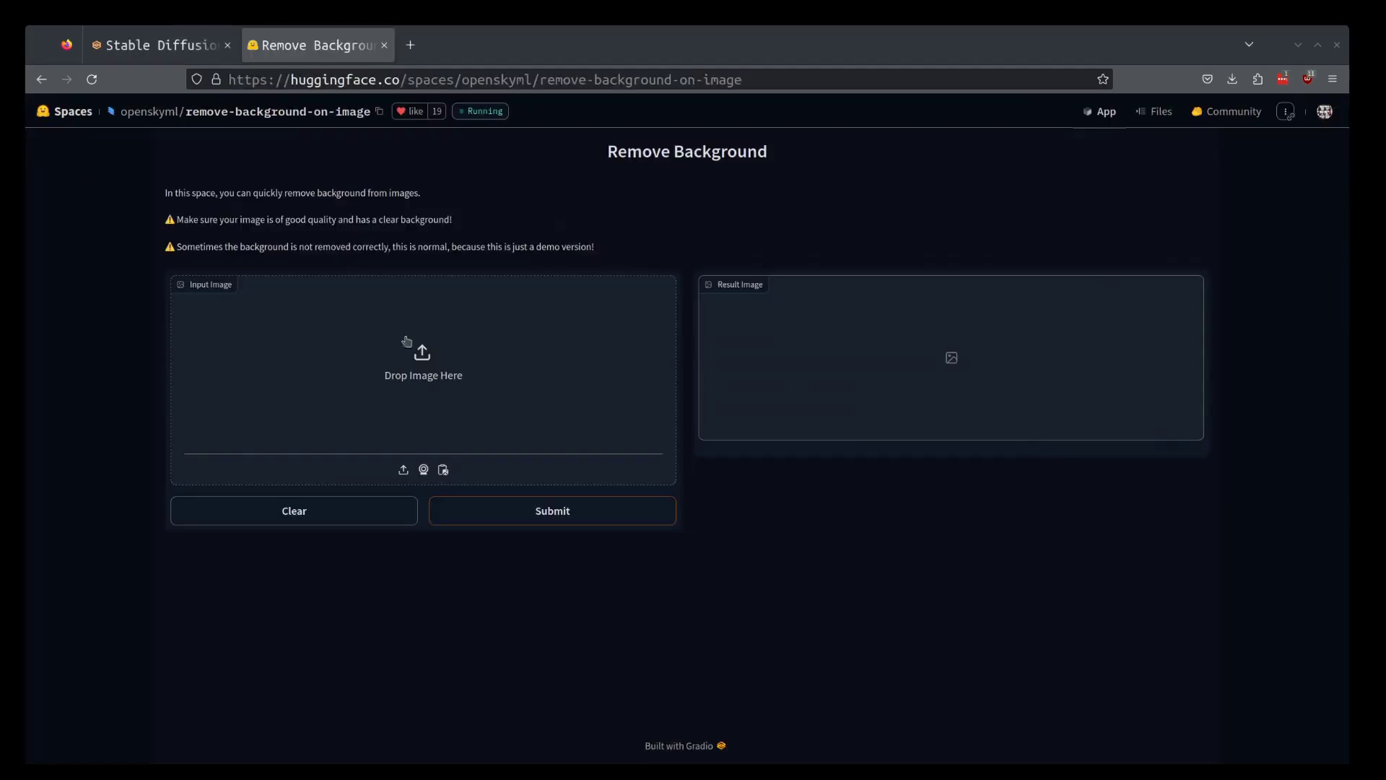
# - Load the vase picture into the background remover and submit it to remove its background
pyautogui.moveTo(441, 371); pyautogui.dragTo(441, 371)
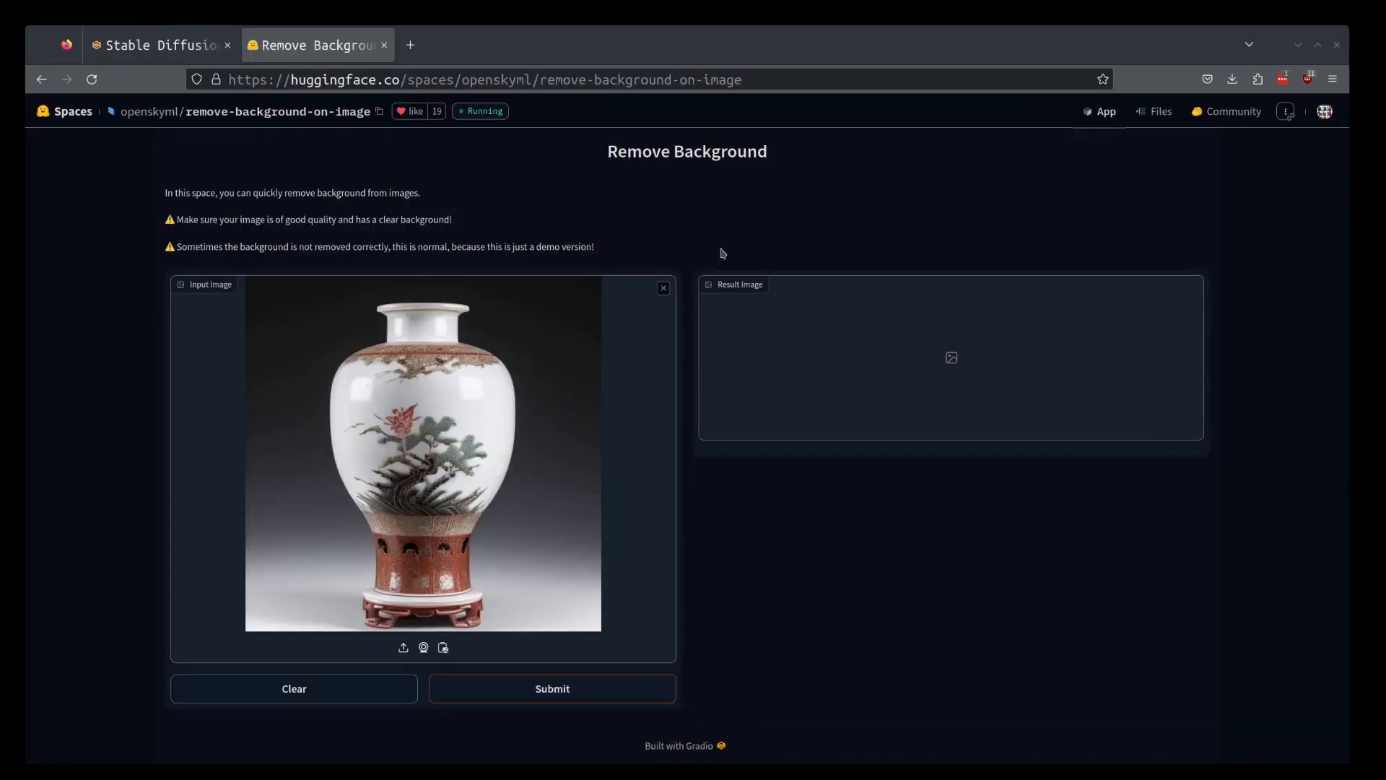
pyautogui.click(576, 695)
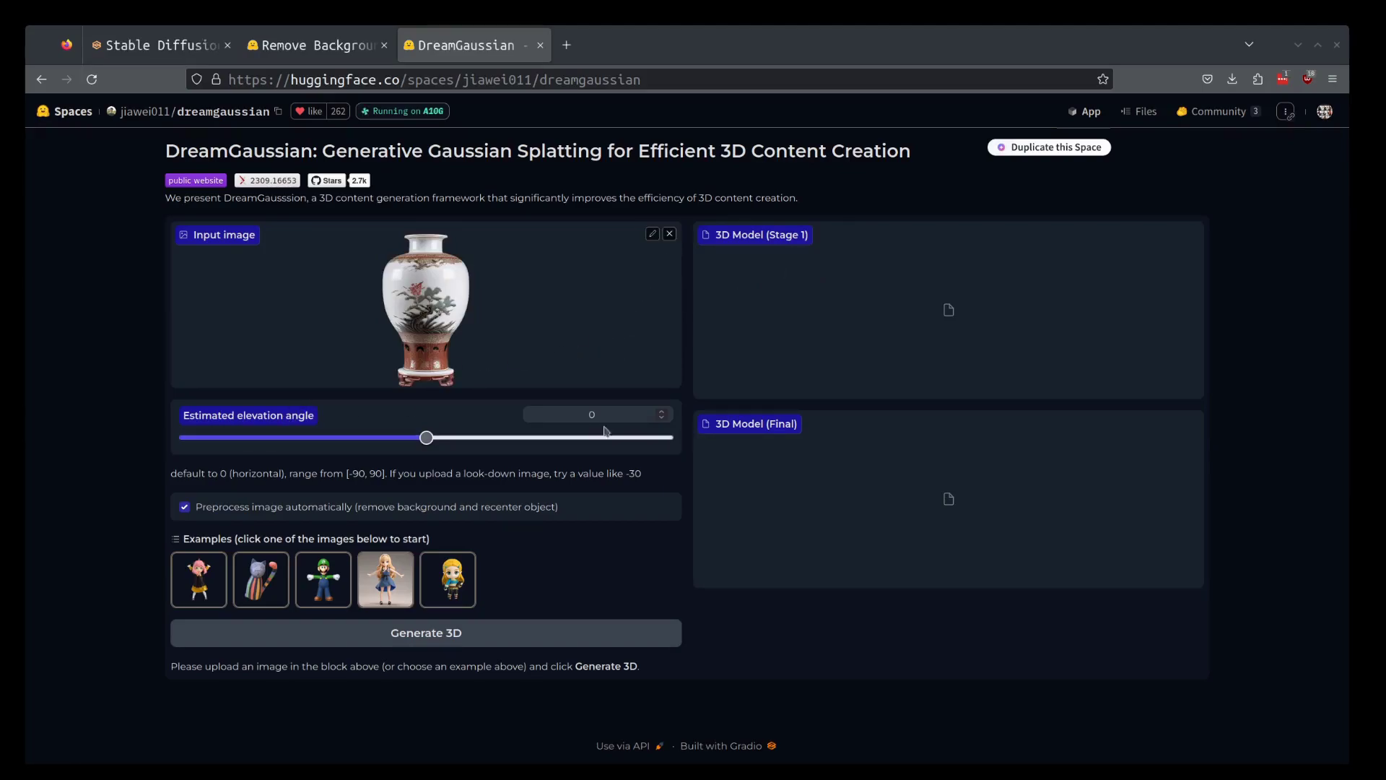
# - Generate a DreamGaussian 3D model from the vase image, inspect the stage 1 and final models, and download the final model
pyautogui.click(448, 635)
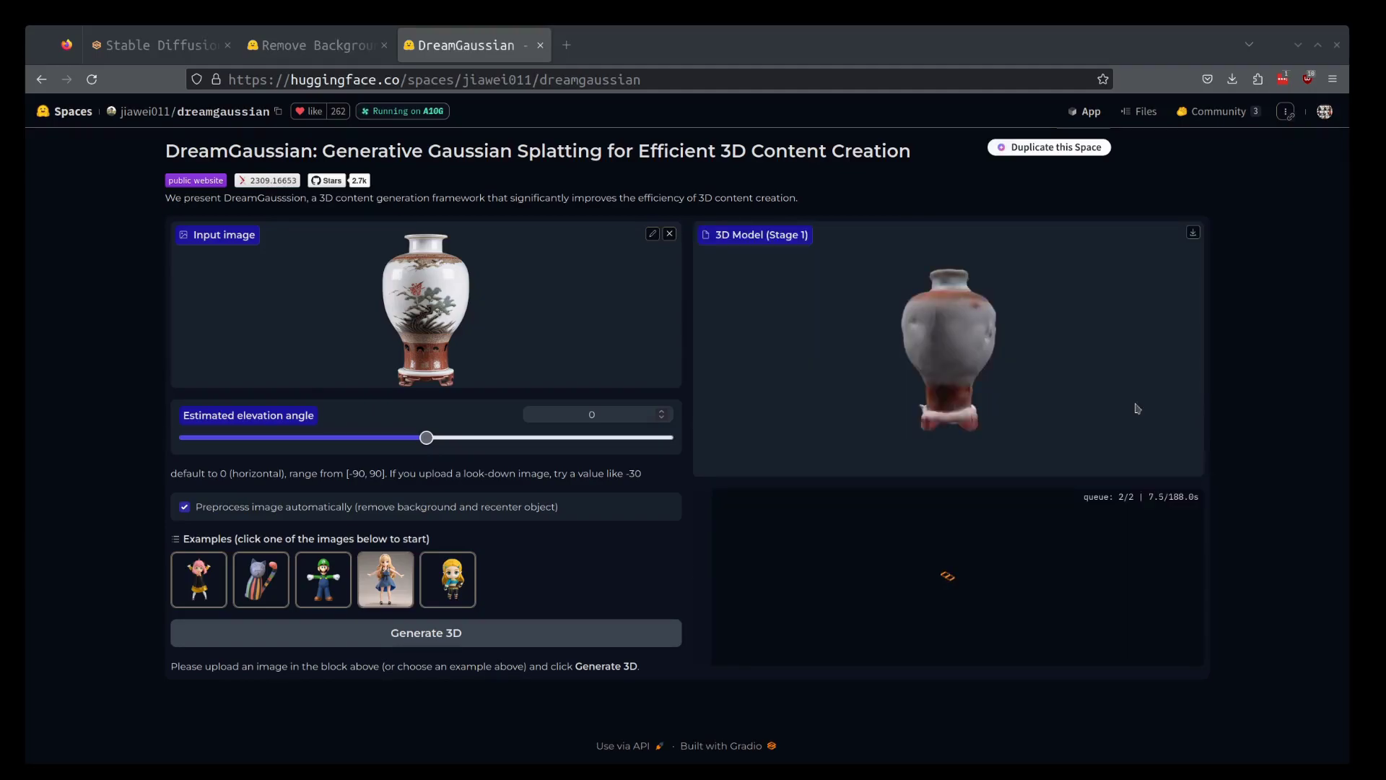
pyautogui.moveTo(1043, 346)
pyautogui.mouseDown()
pyautogui.moveTo(870, 348)
pyautogui.moveTo(975, 436)
pyautogui.moveTo(1103, 355)
pyautogui.moveTo(840, 342)
pyautogui.mouseUp()
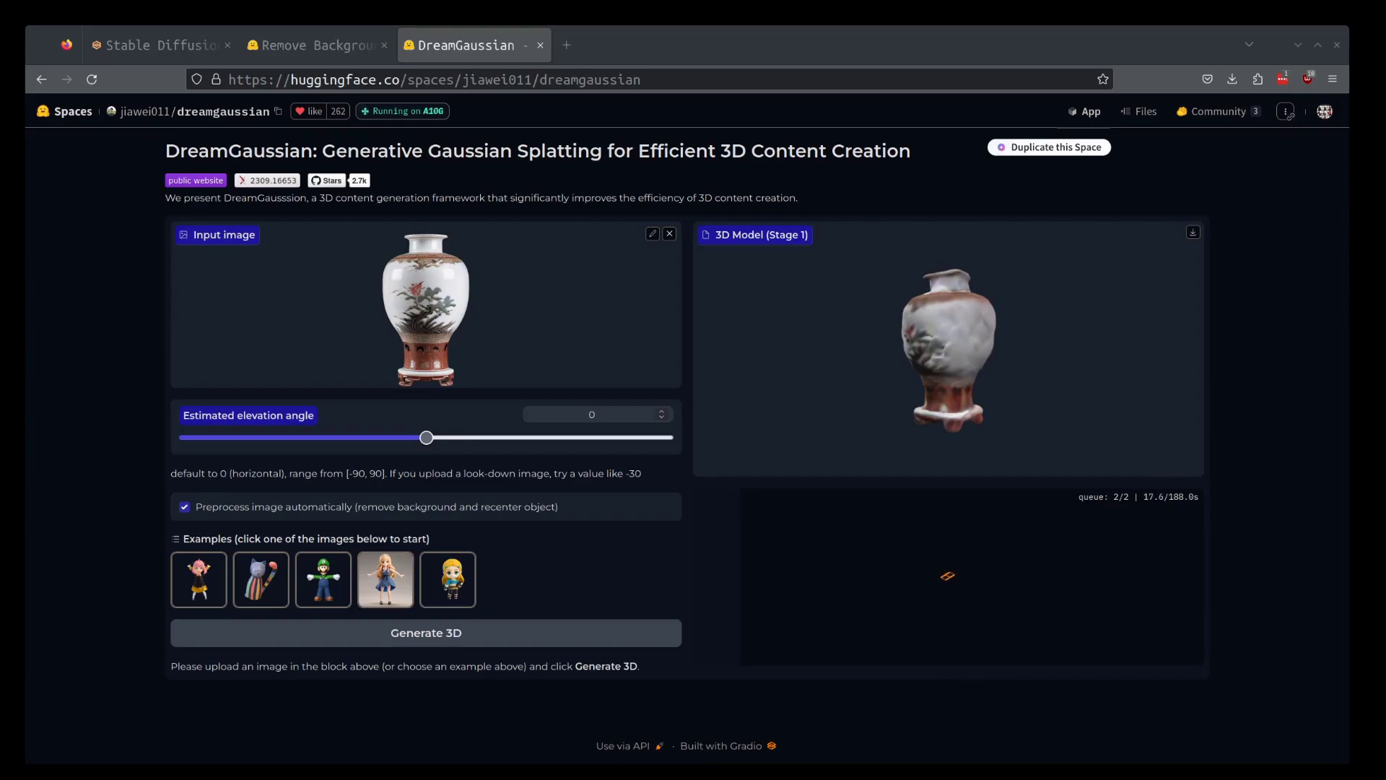
pyautogui.moveTo(1080, 641)
pyautogui.mouseDown()
pyautogui.moveTo(876, 635)
pyautogui.moveTo(1115, 621)
pyautogui.moveTo(1018, 646)
pyautogui.moveTo(932, 636)
pyautogui.moveTo(1033, 652)
pyautogui.moveTo(1048, 587)
pyautogui.moveTo(1060, 625)
pyautogui.moveTo(1104, 639)
pyautogui.mouseUp()
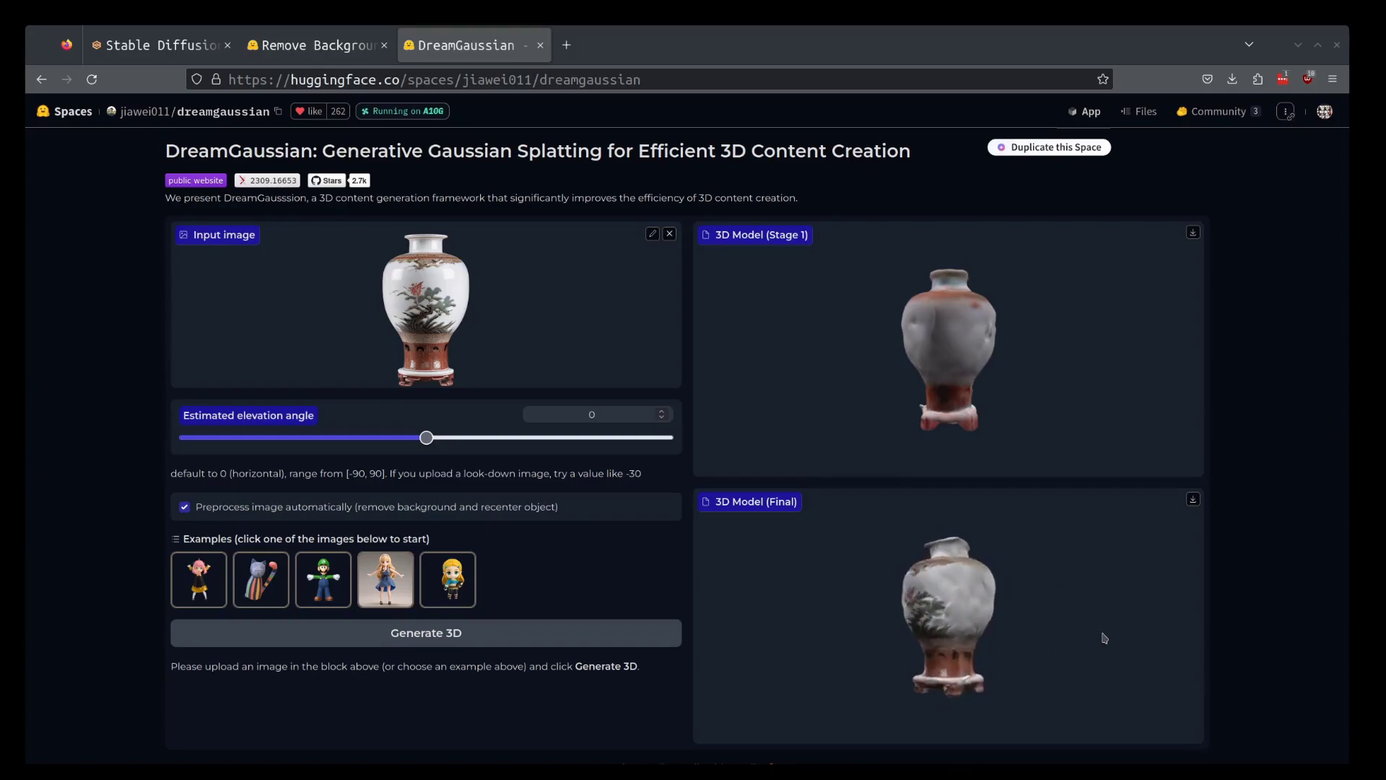
pyautogui.click(1192, 503)
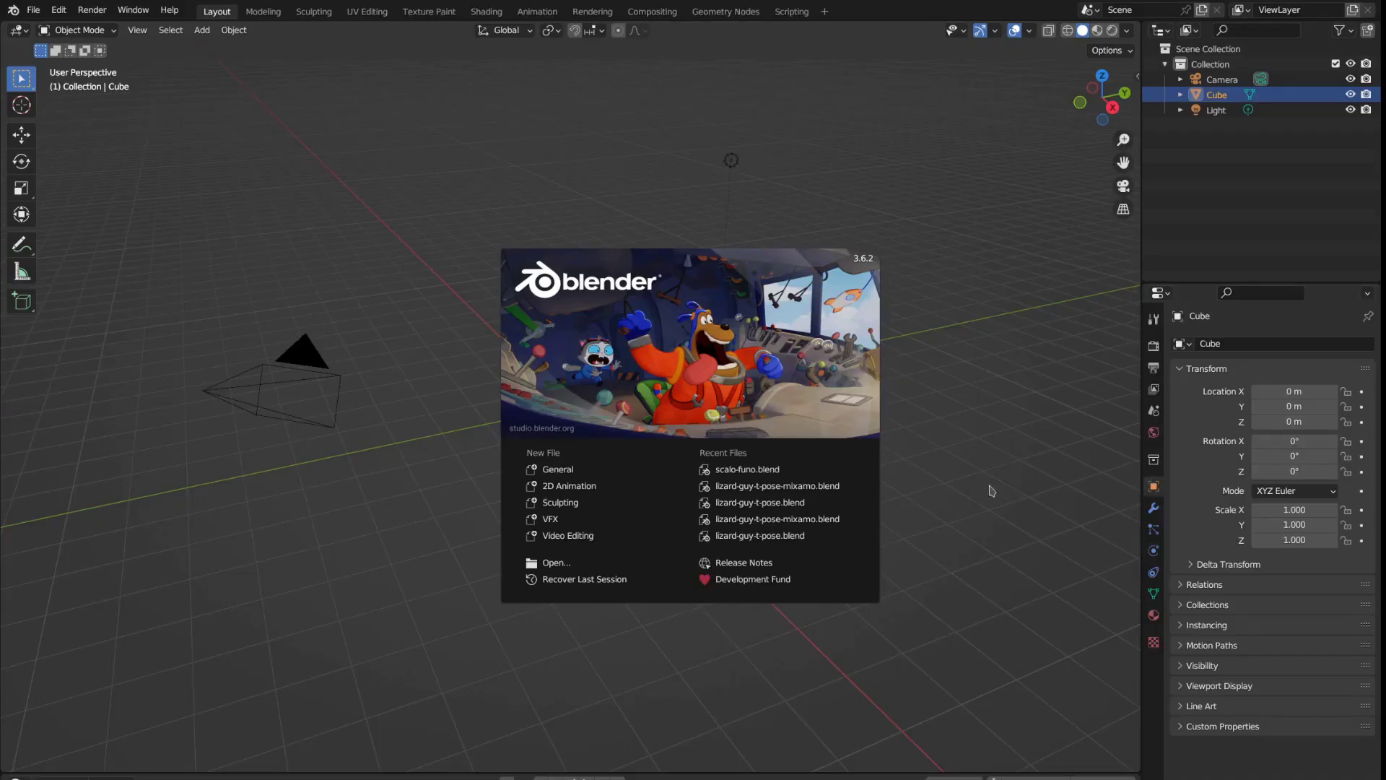
# - Close Blender's splash screen and delete the default cube
pyautogui.click(812, 385)
pyautogui.press('x')
pyautogui.click(646, 402)
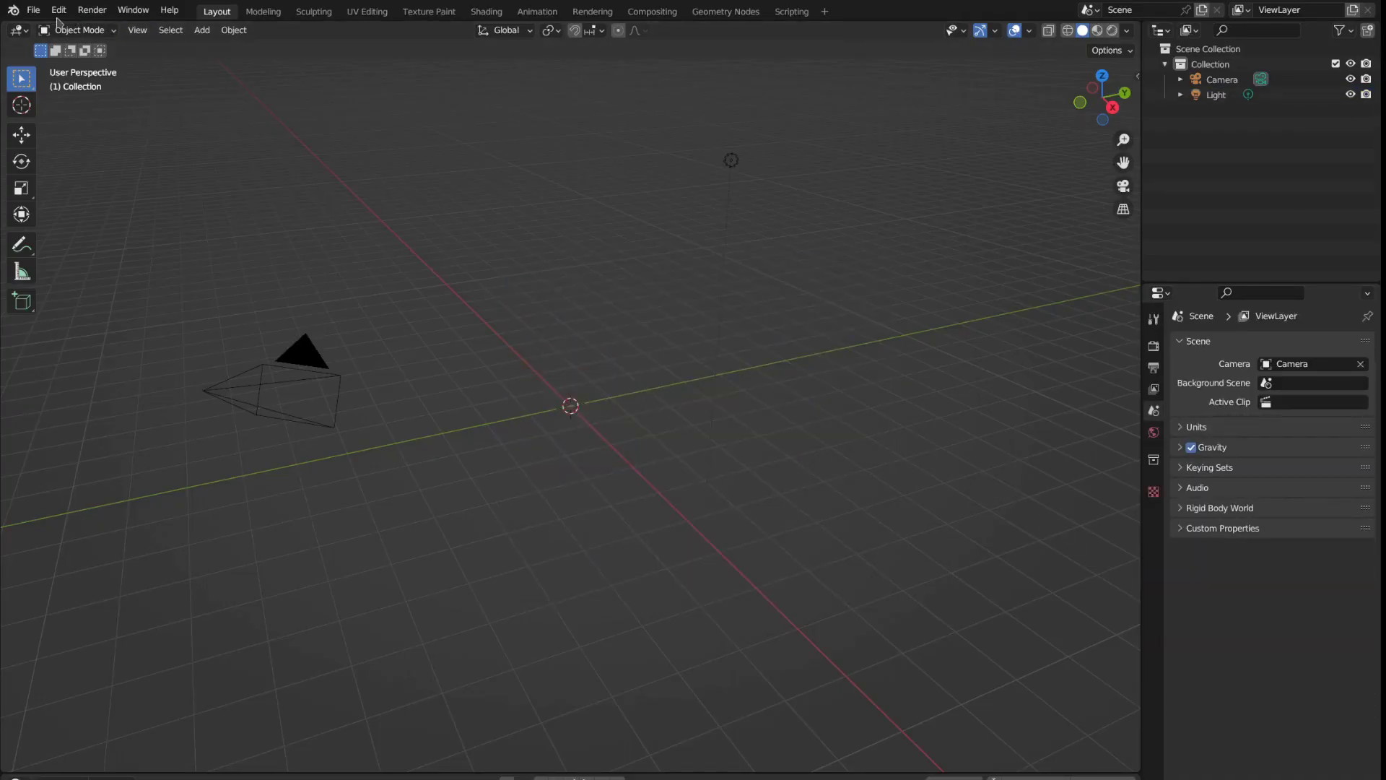
# - Import the downloaded vase model as glTF 2.0
pyautogui.click(34, 16)
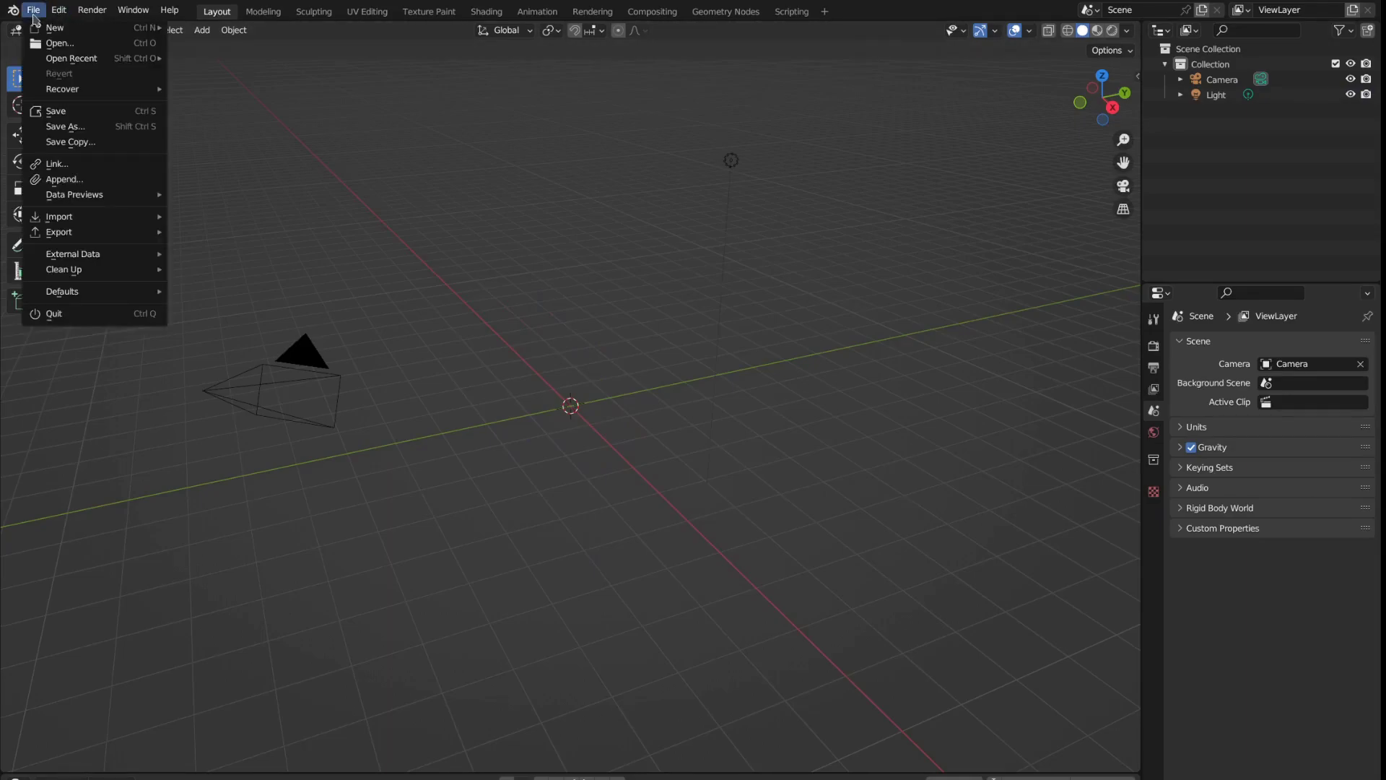
pyautogui.moveTo(103, 222)
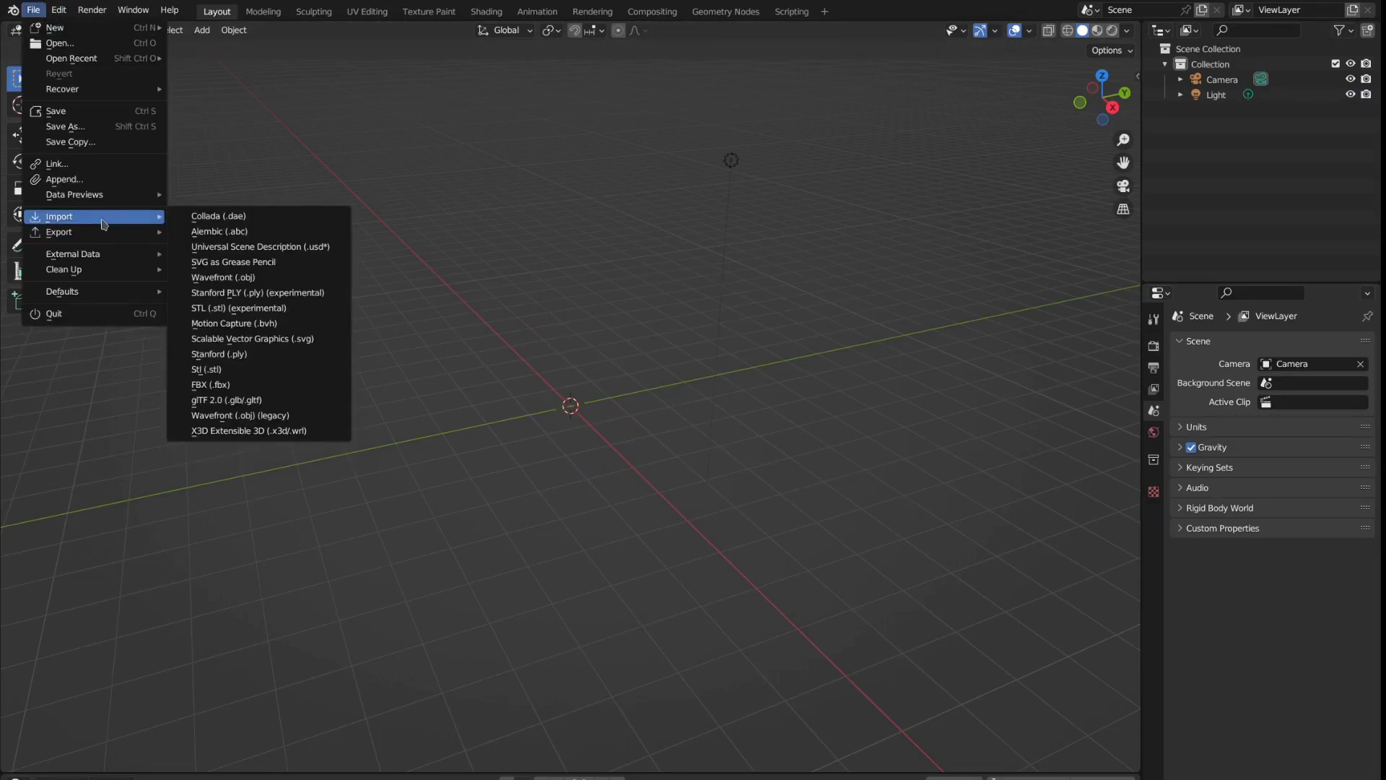
pyautogui.click(291, 400)
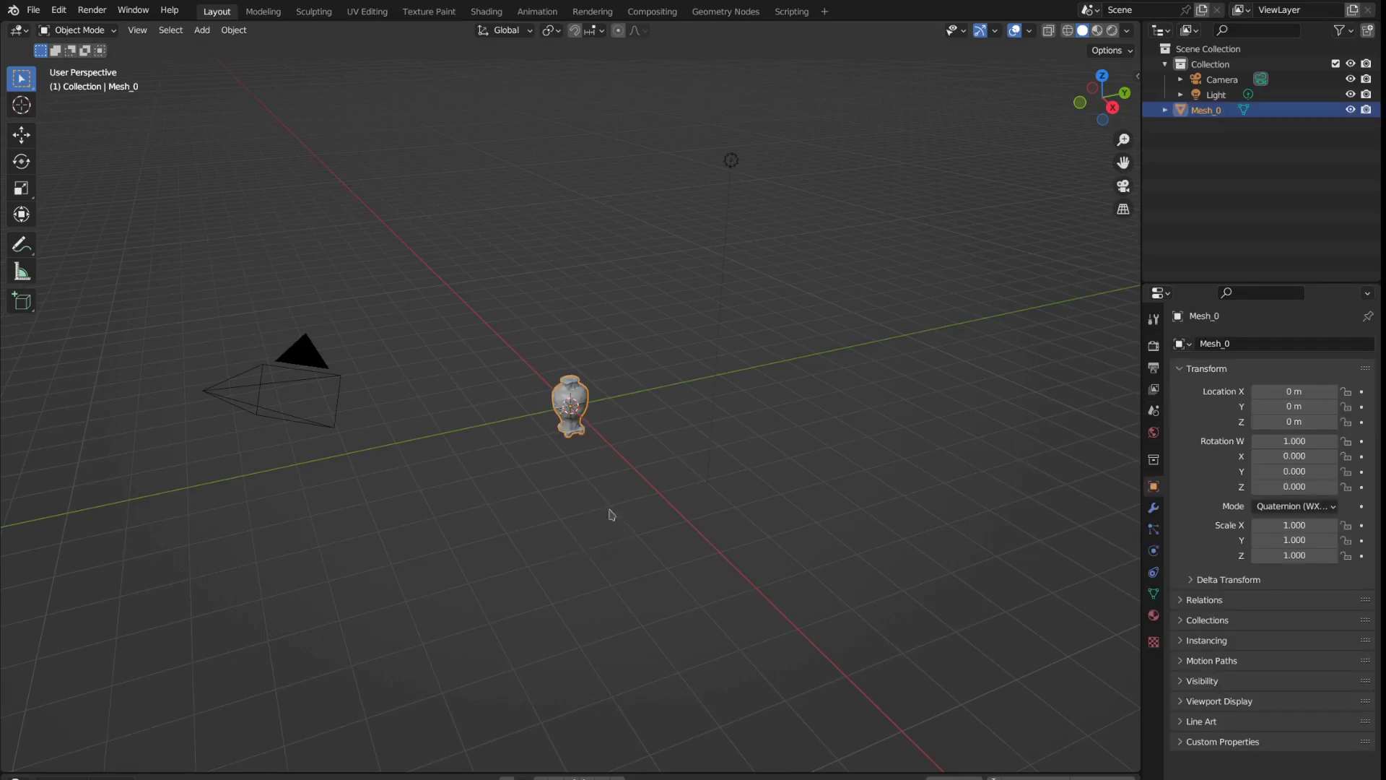
# - Examine the imported vase from several sides in rendered shading to check its texture
pyautogui.scroll(9, 620, 528)
pyautogui.moveTo(542, 453); pyautogui.dragTo(699, 461, button='middle')
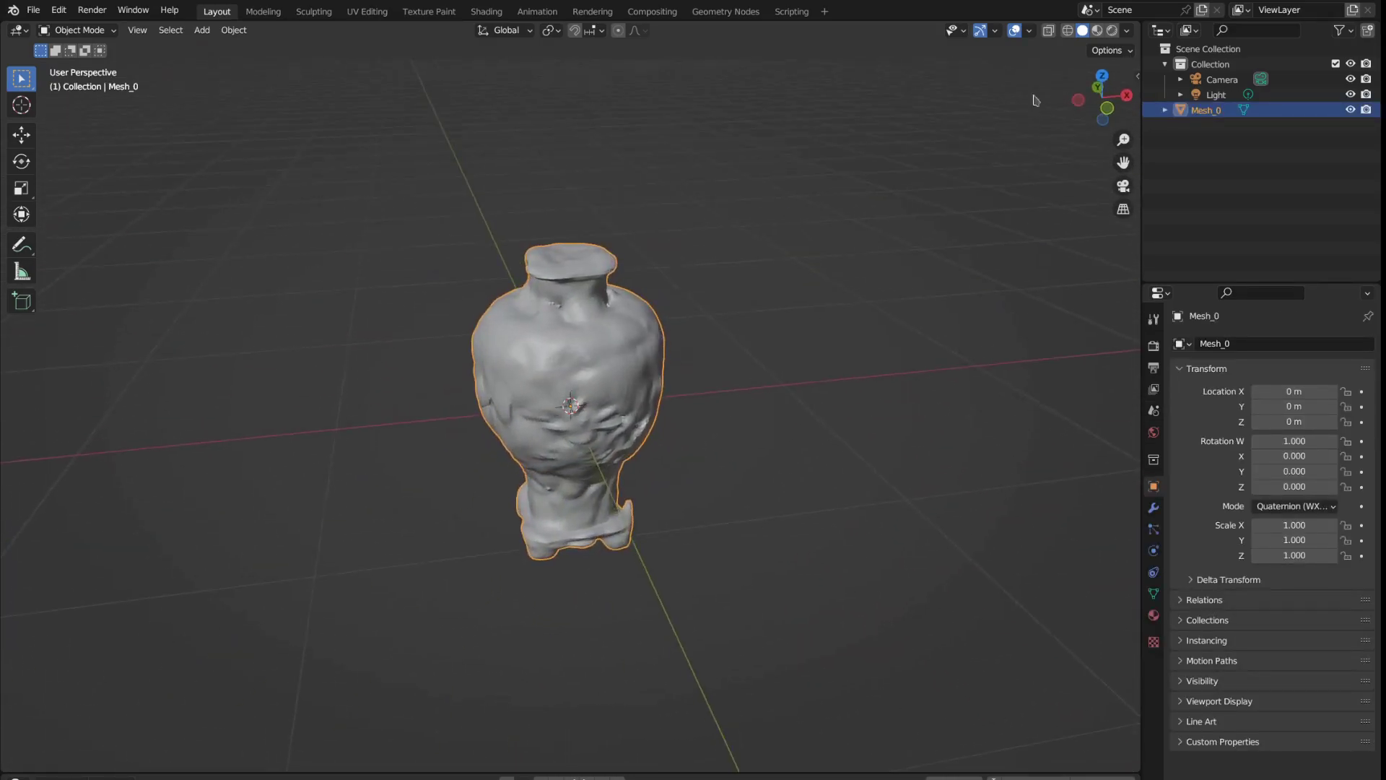
pyautogui.click(1113, 31)
pyautogui.moveTo(846, 359); pyautogui.dragTo(1135, 319, button='middle')
# - Rename the vase object to gross_vase-rigid
pyautogui.click(1253, 341)
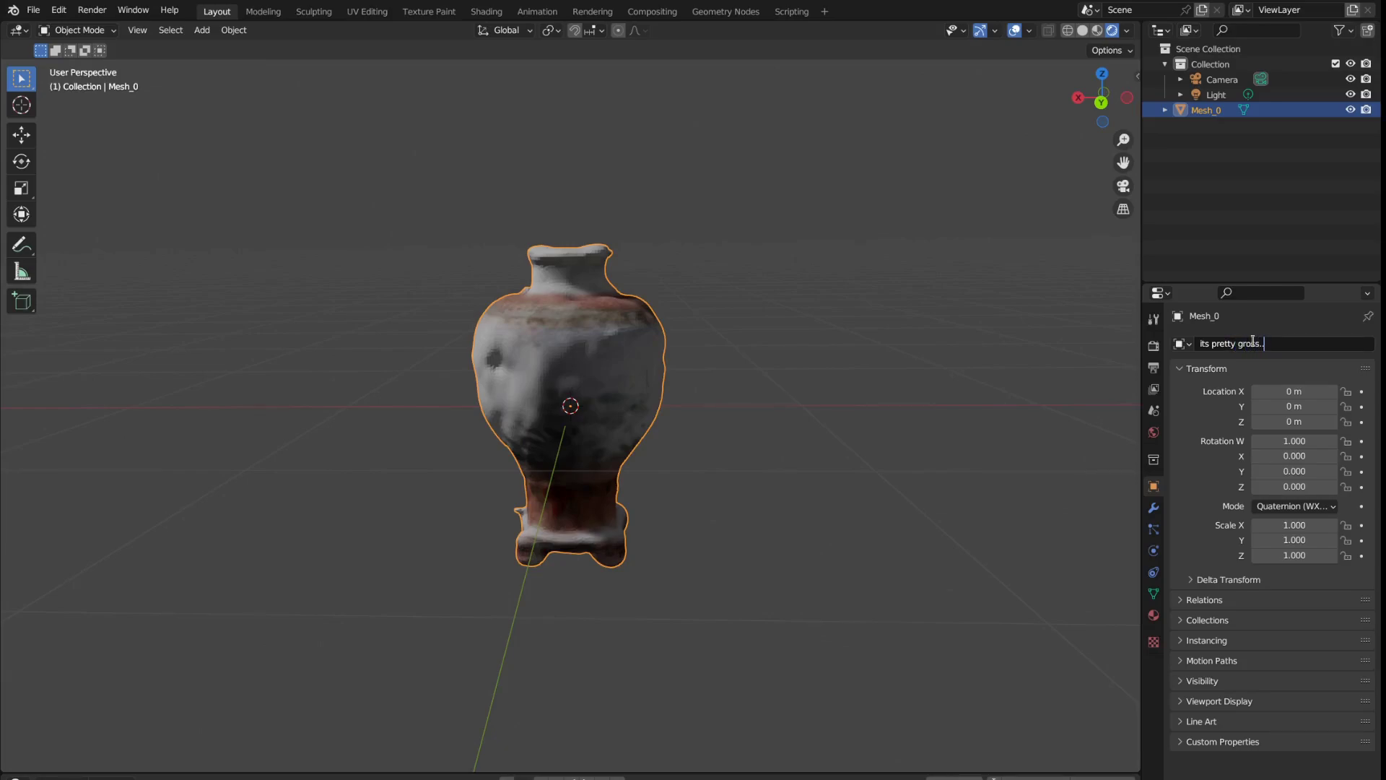
pyautogui.hotkey('ctrl', 'BackSpace')
pyautogui.hotkey('ctrl', 'BackSpace')
pyautogui.hotkey('ctrl', 'BackSpace')
# - Enable the statistics overlay in the viewport
pyautogui.click(1030, 30)
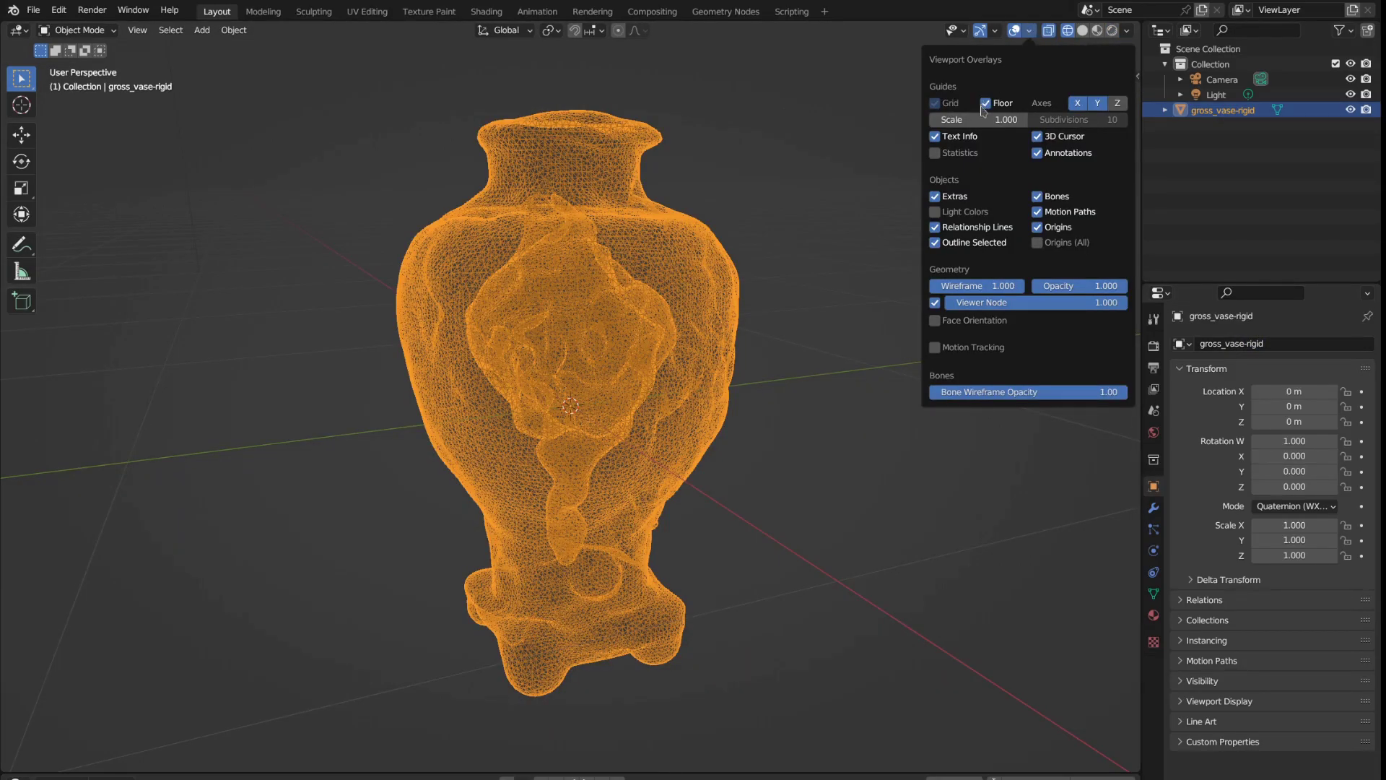
pyautogui.click(935, 152)
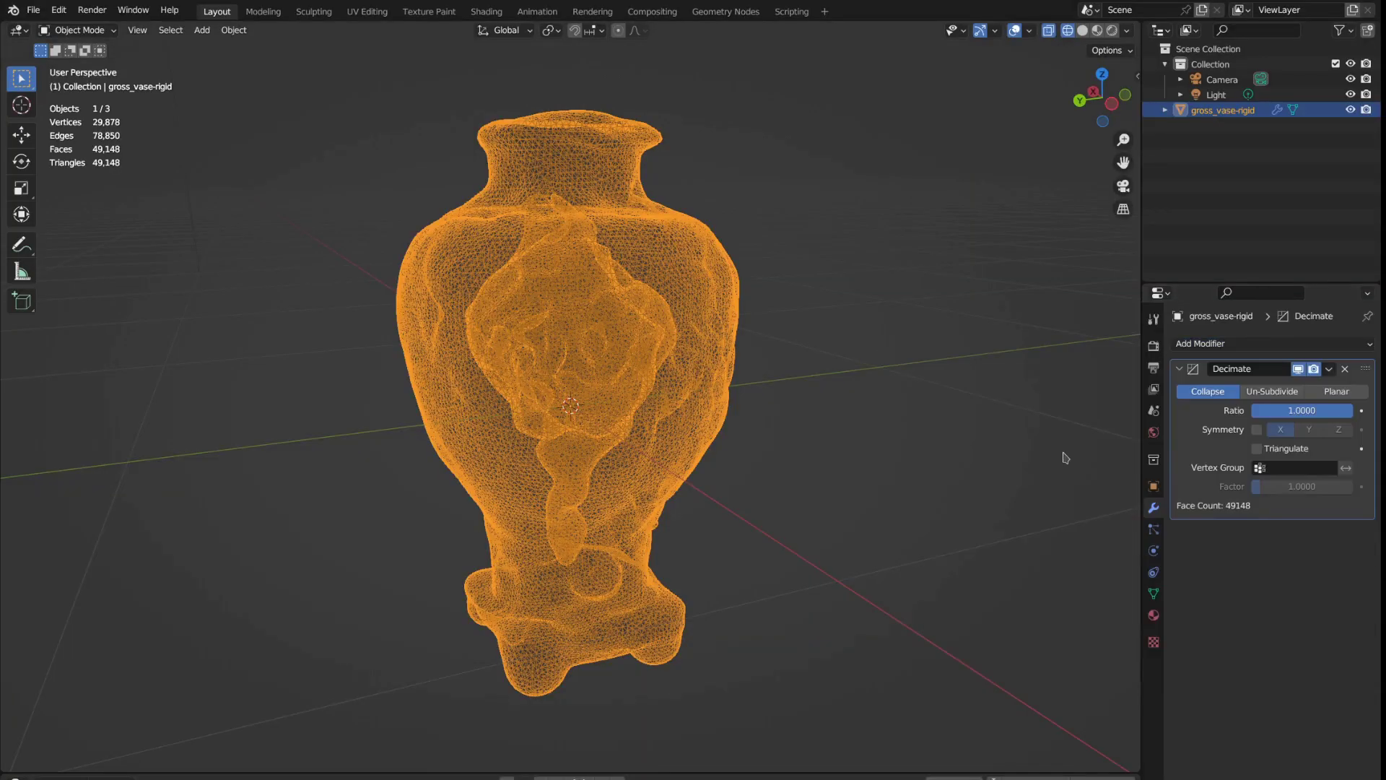
# - Set the vase's Decimate collapse ratio to 0.05 and check the result in rendered shading
pyautogui.click(1325, 411)
pyautogui.write('.05')
pyautogui.press('Return')
pyautogui.moveTo(826, 312); pyautogui.dragTo(866, 307, button='middle')
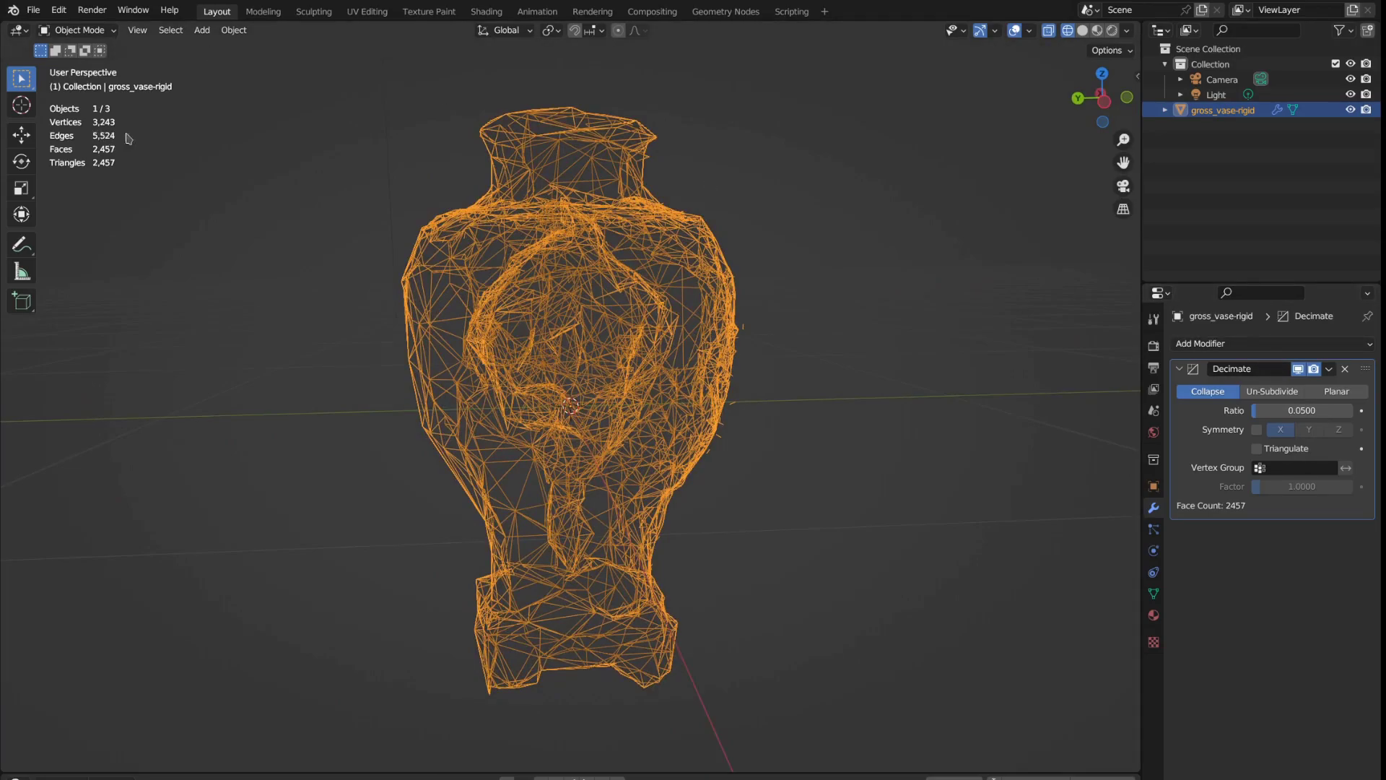
pyautogui.click(1112, 30)
pyautogui.moveTo(697, 394)
pyautogui.mouseDown(button='middle')
pyautogui.moveTo(764, 395)
pyautogui.moveTo(751, 393)
pyautogui.mouseUp(button='middle')
# - Try the Decimate modifier's Un-Subdivide mode and its Planar mode with an angle limit of 33°
pyautogui.click(1297, 411)
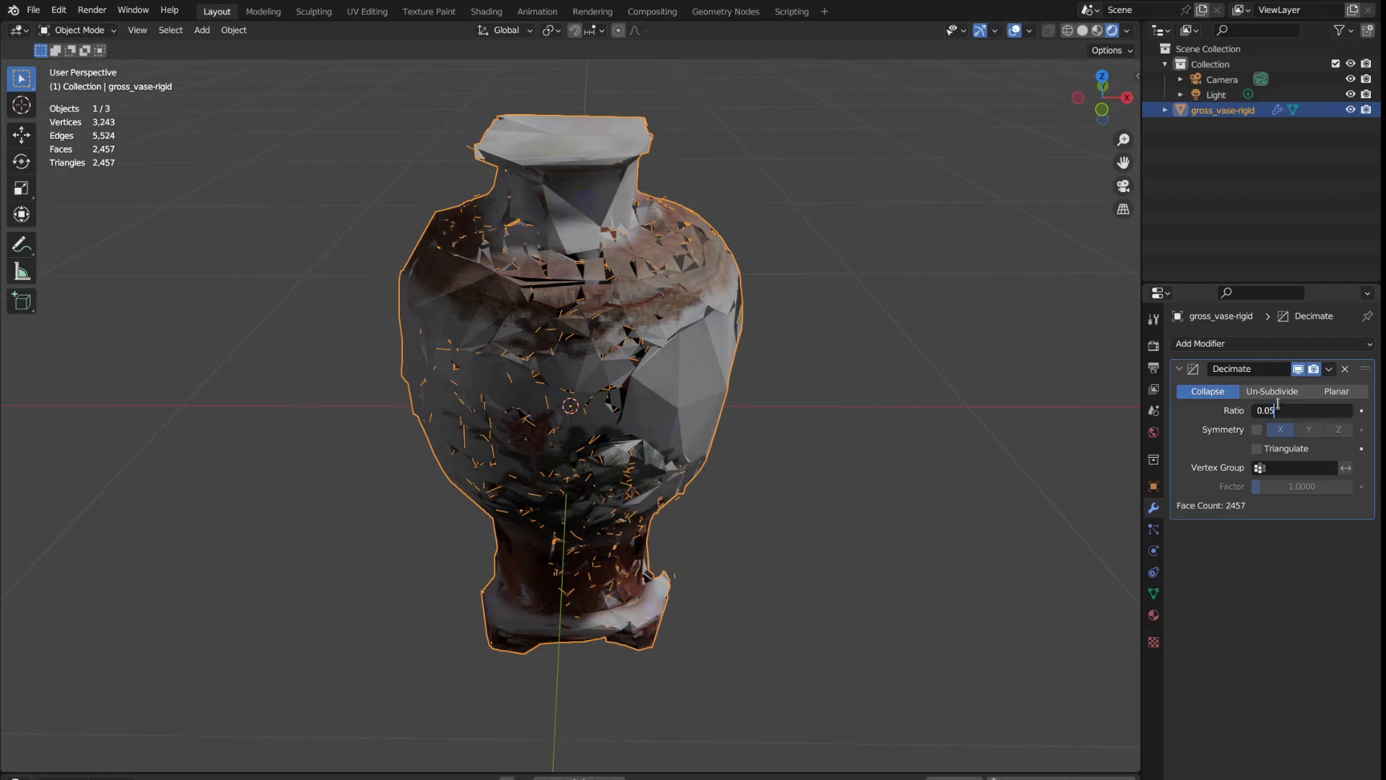
pyautogui.click(1273, 392)
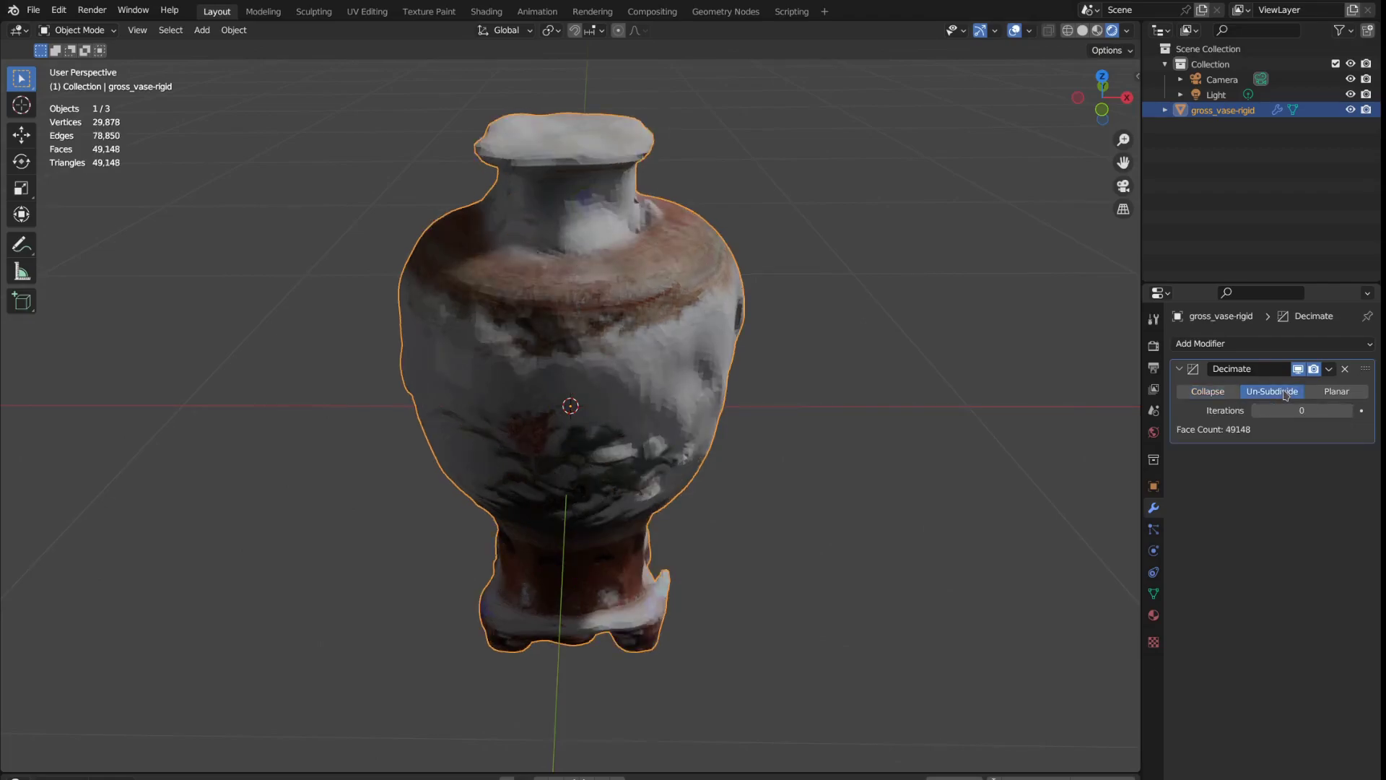
pyautogui.click(1338, 393)
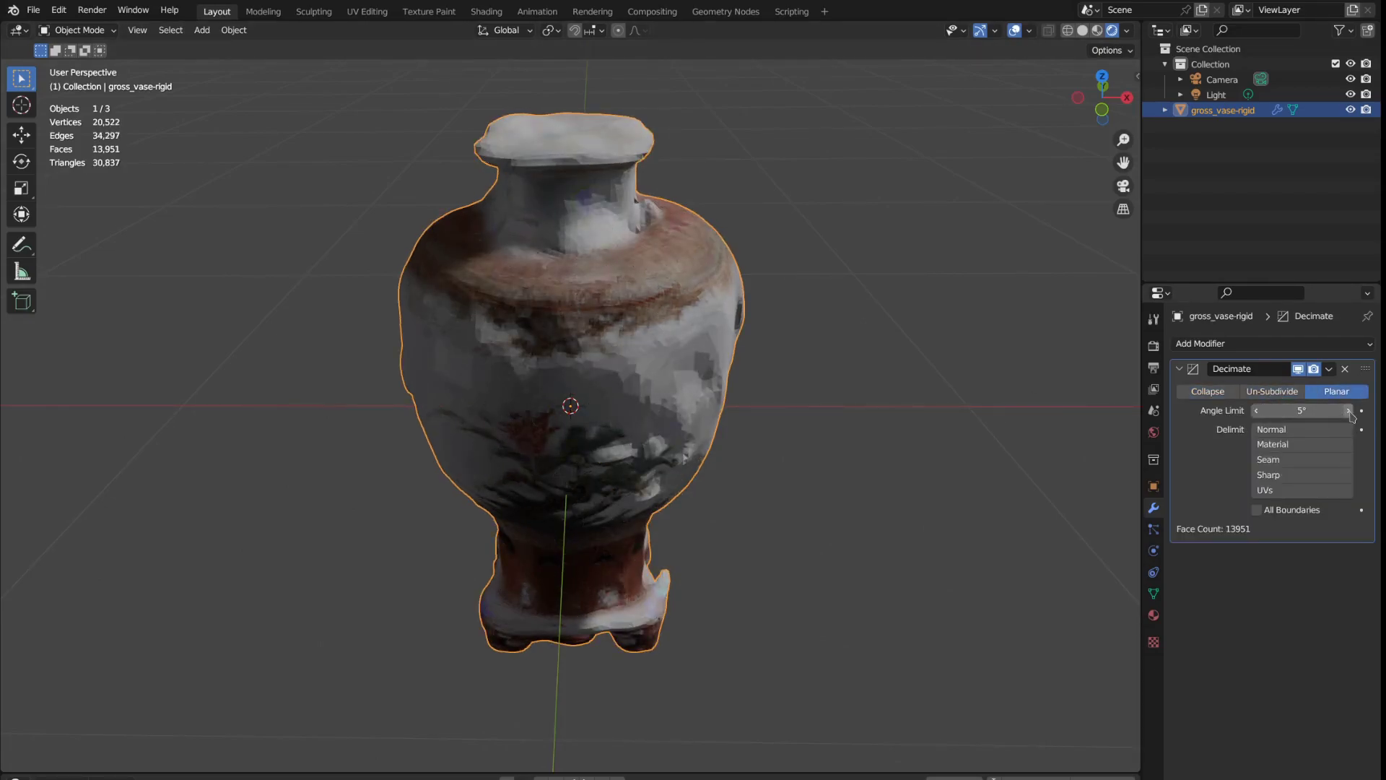
pyautogui.doubleClick(1343, 411)
pyautogui.write('33')
pyautogui.press('Return')
pyautogui.moveTo(722, 267); pyautogui.dragTo(852, 289, button='middle')
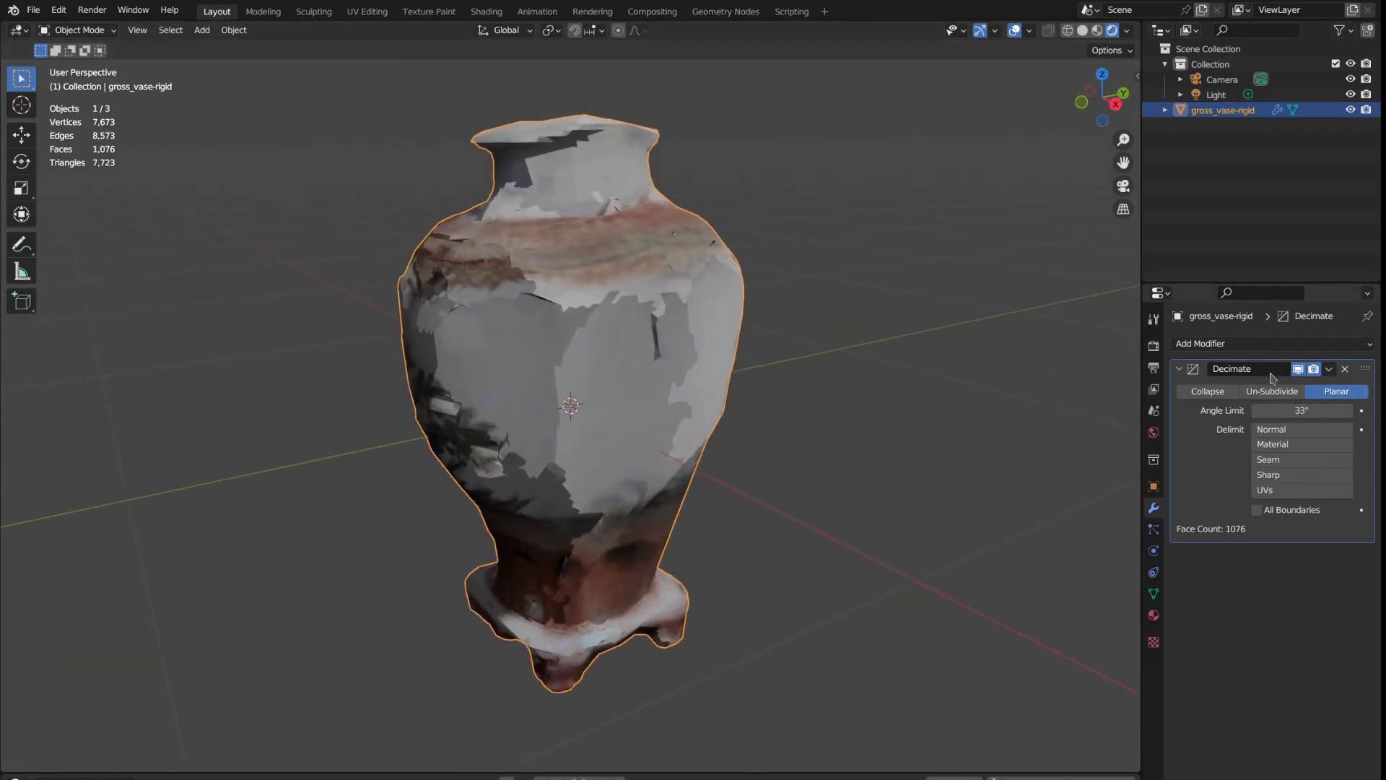
# - Set the Decimate modifier back to Collapse with a ratio of 0.1 and check the vase
pyautogui.click(1208, 391)
pyautogui.doubleClick(1263, 410)
pyautogui.write('0.1')
pyautogui.press('Return')
pyautogui.moveTo(965, 402); pyautogui.dragTo(588, 368, button='middle')
pyautogui.scroll(-8, 774, 422)
pyautogui.scroll(4, 589, 368)
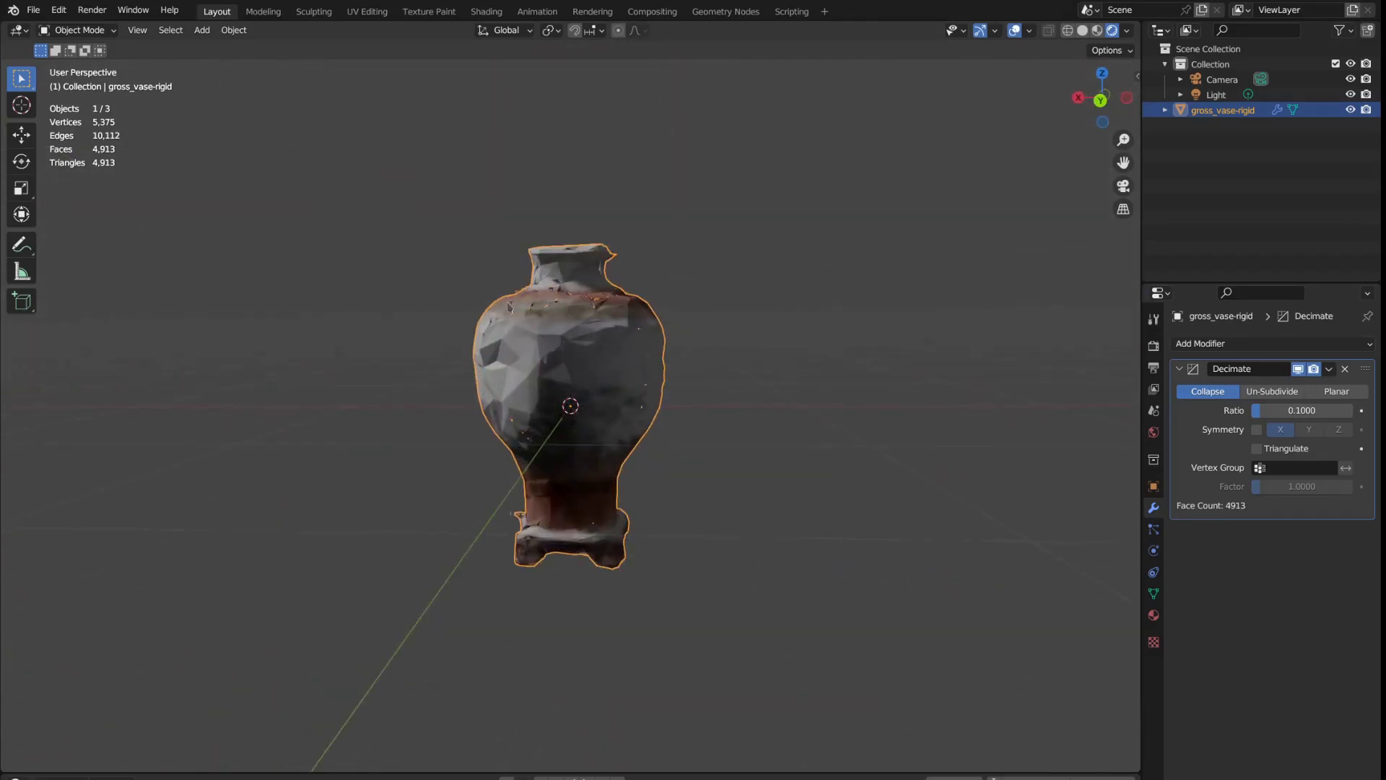
# - Apply the Decimate modifier to the vase and inspect the reduced mesh in Edit Mode
pyautogui.hotkey('ctrl', 'a')
pyautogui.moveTo(786, 469); pyautogui.dragTo(730, 526, button='middle')
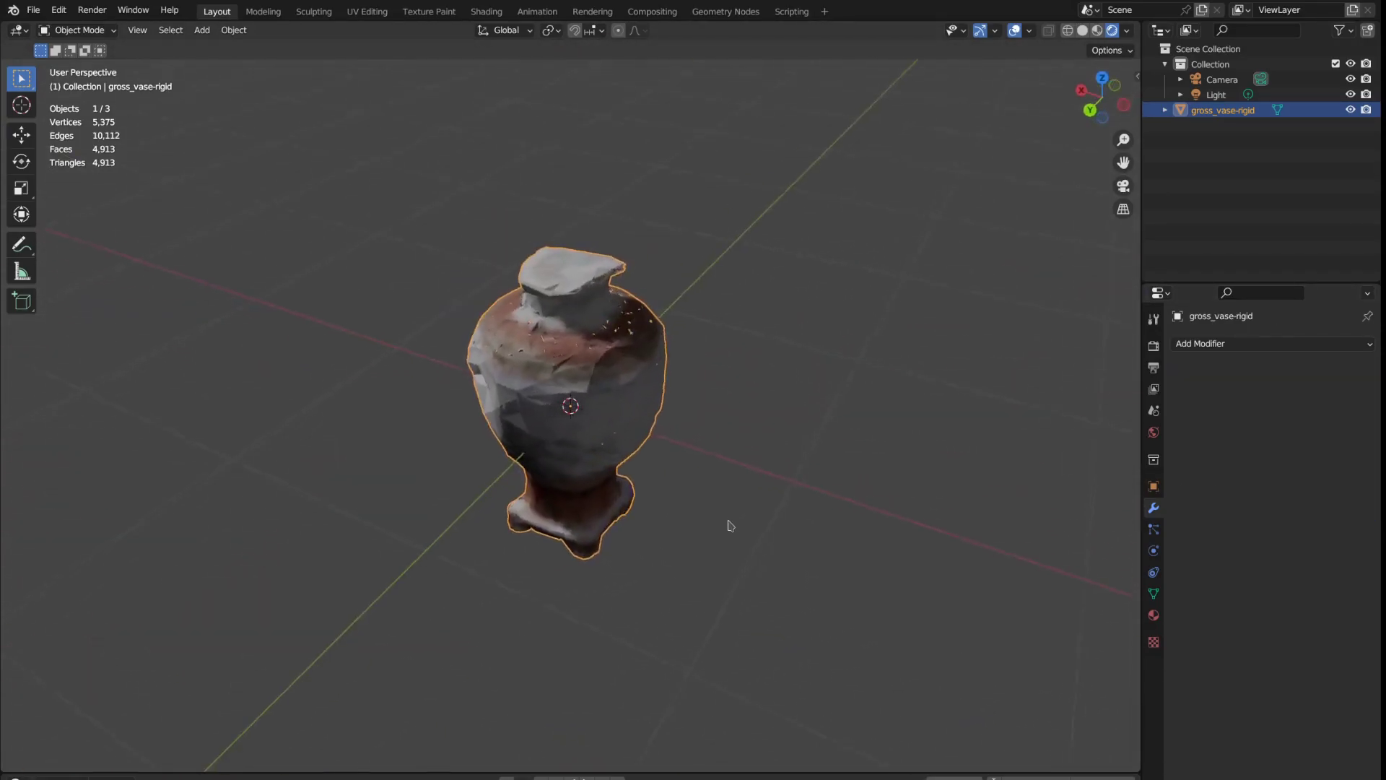
pyautogui.press('Tab')
pyautogui.moveTo(623, 387); pyautogui.dragTo(689, 447, button='middle')
pyautogui.press('Tab')
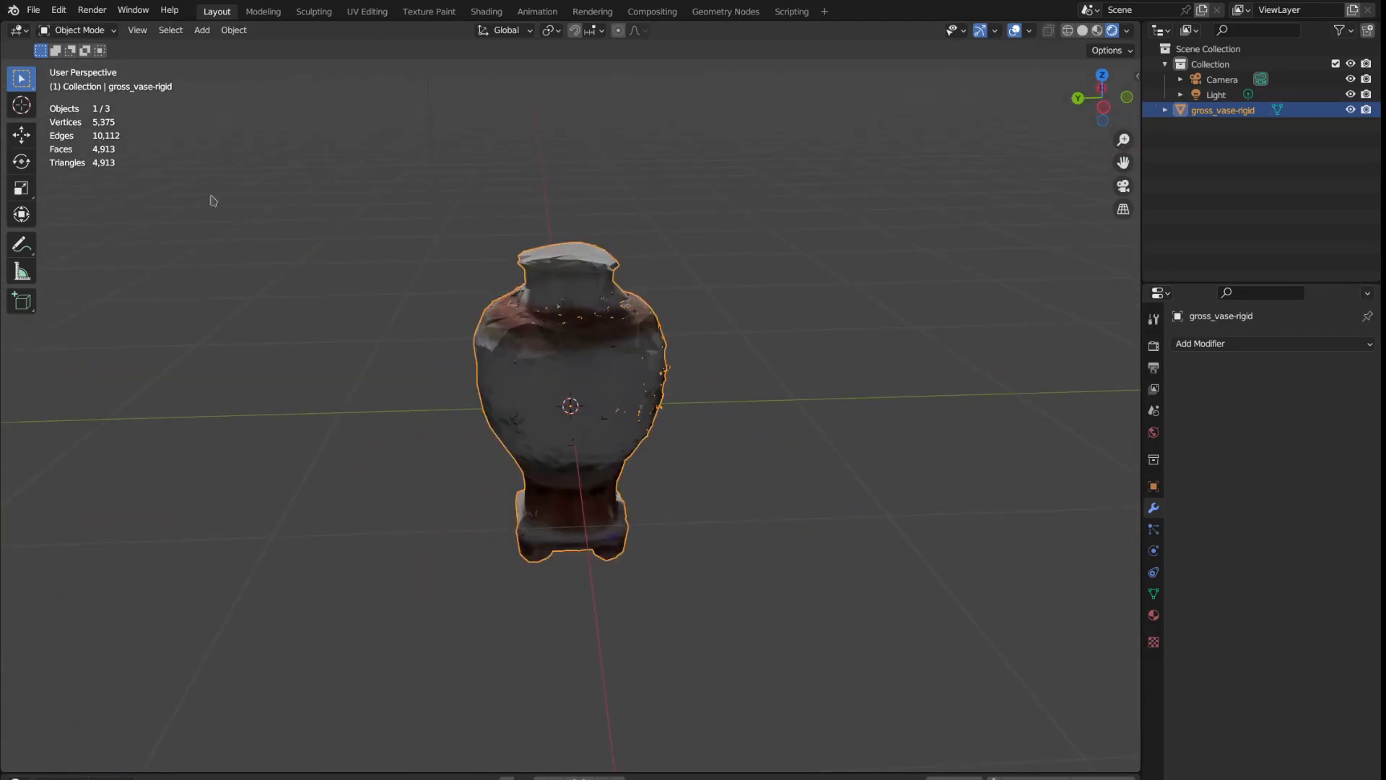
# - Export the decimated vase in glTF 2.0 format
pyautogui.click(34, 10)
pyautogui.moveTo(69, 234)
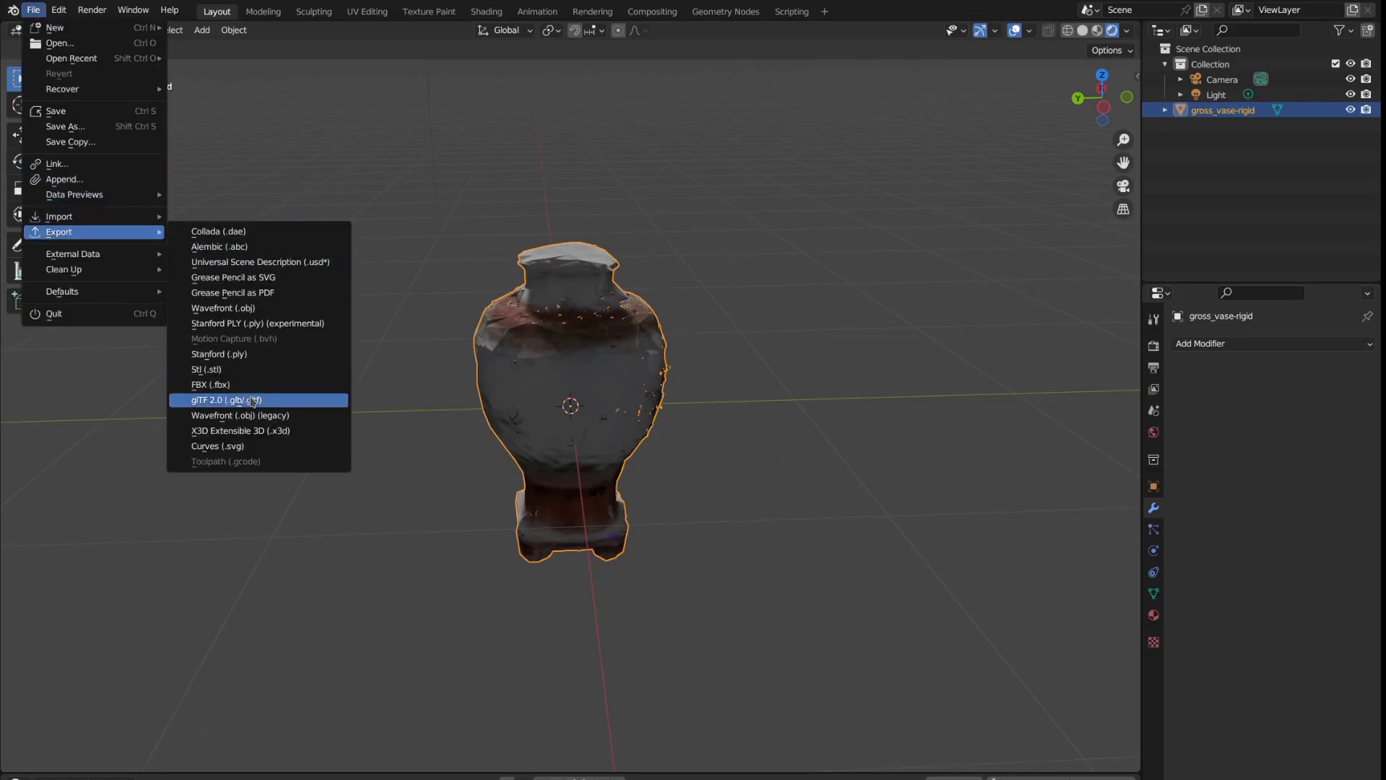
pyautogui.click(226, 399)
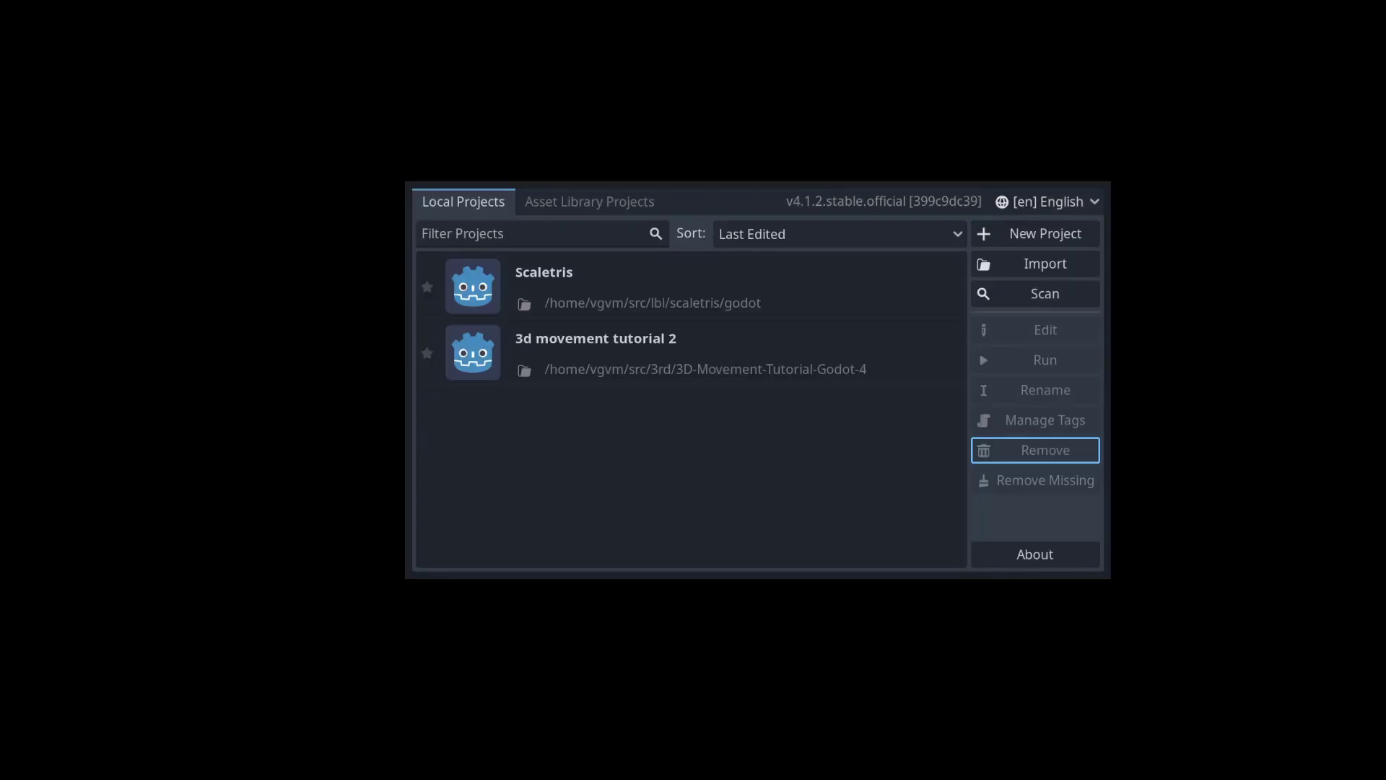
# - Start a new project in Godot's project manager
pyautogui.click(1003, 235)
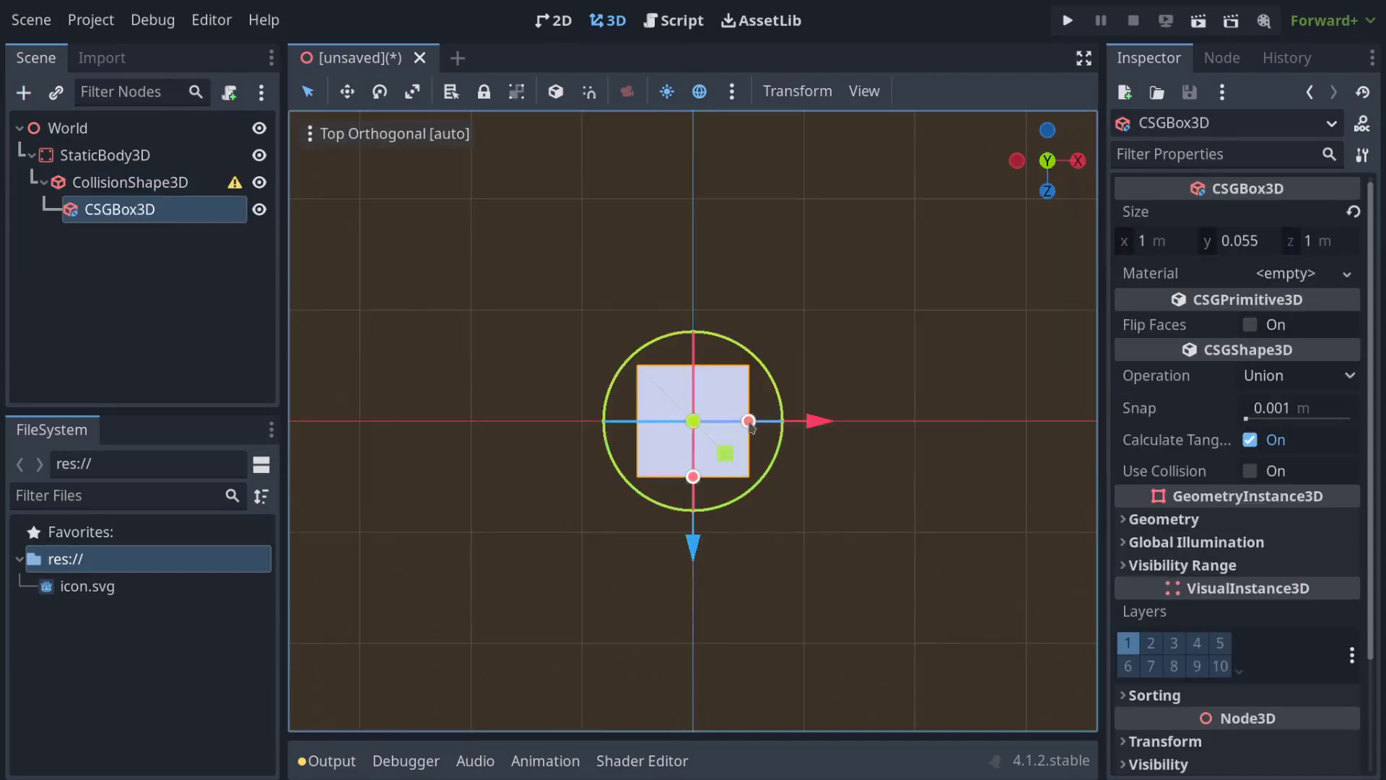
# - Enlarge the CSGBox3D floor slab and stretch its collision box to the floor's edges, then select the World node
pyautogui.moveTo(749, 423); pyautogui.dragTo(994, 422)
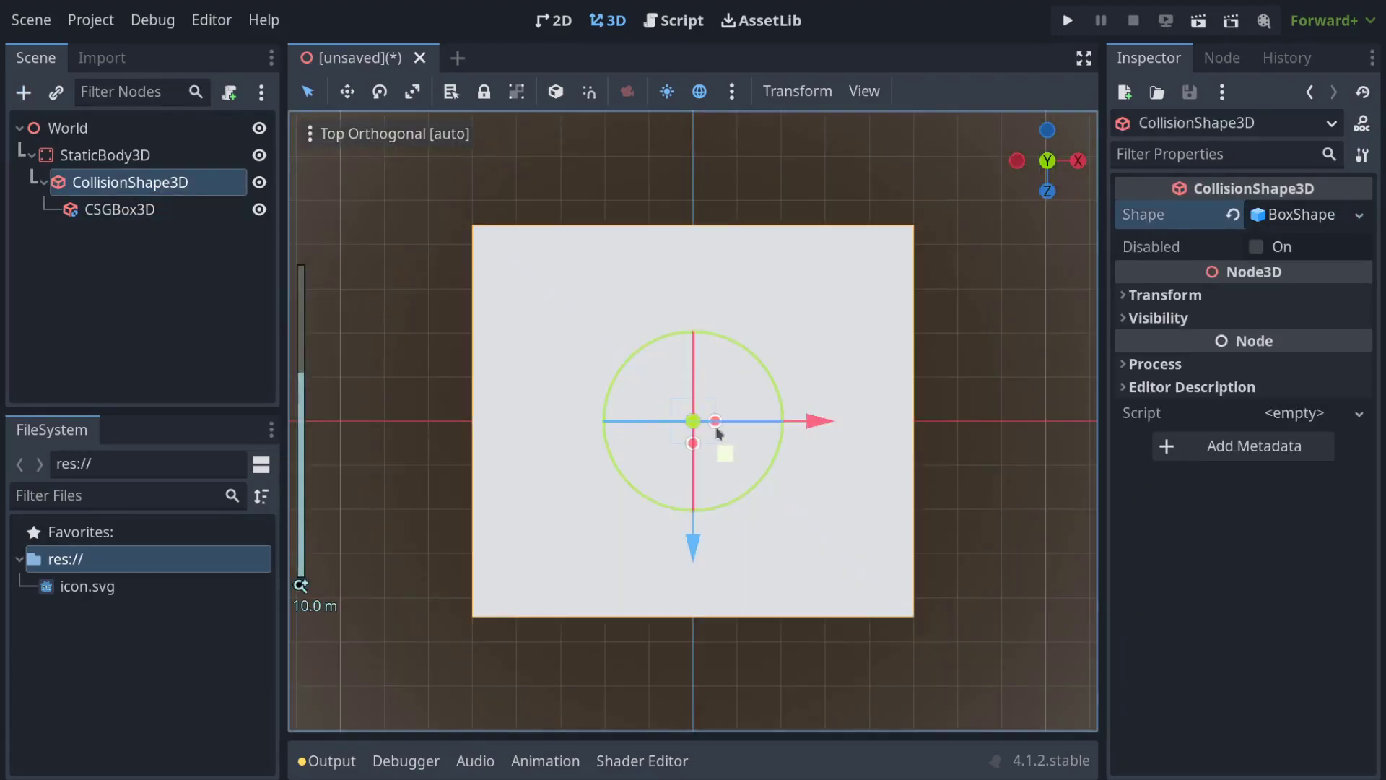
pyautogui.moveTo(718, 433); pyautogui.dragTo(693, 619)
pyautogui.click(58, 129)
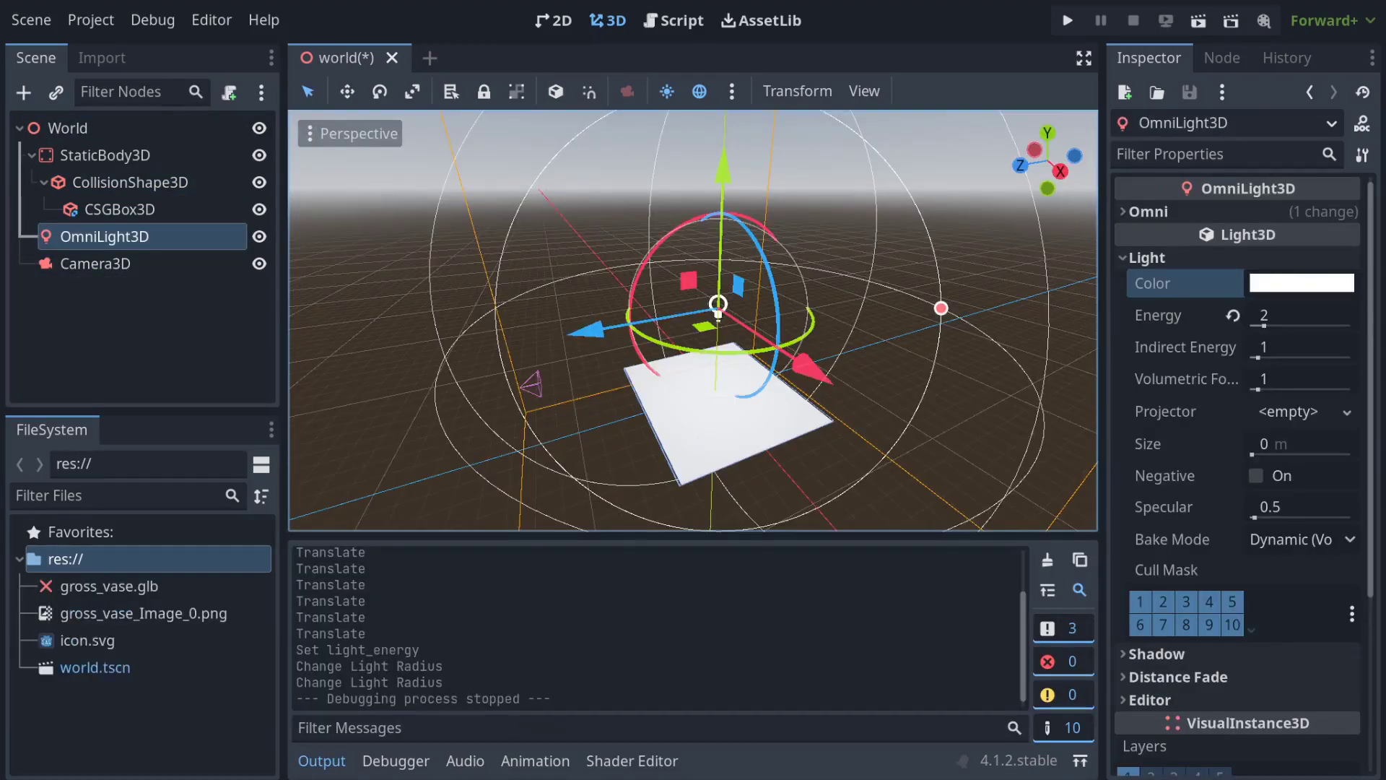
# - Save the world scene and create a new inherited scene from gross_vase.glb
pyautogui.hotkey('ctrl', 's')
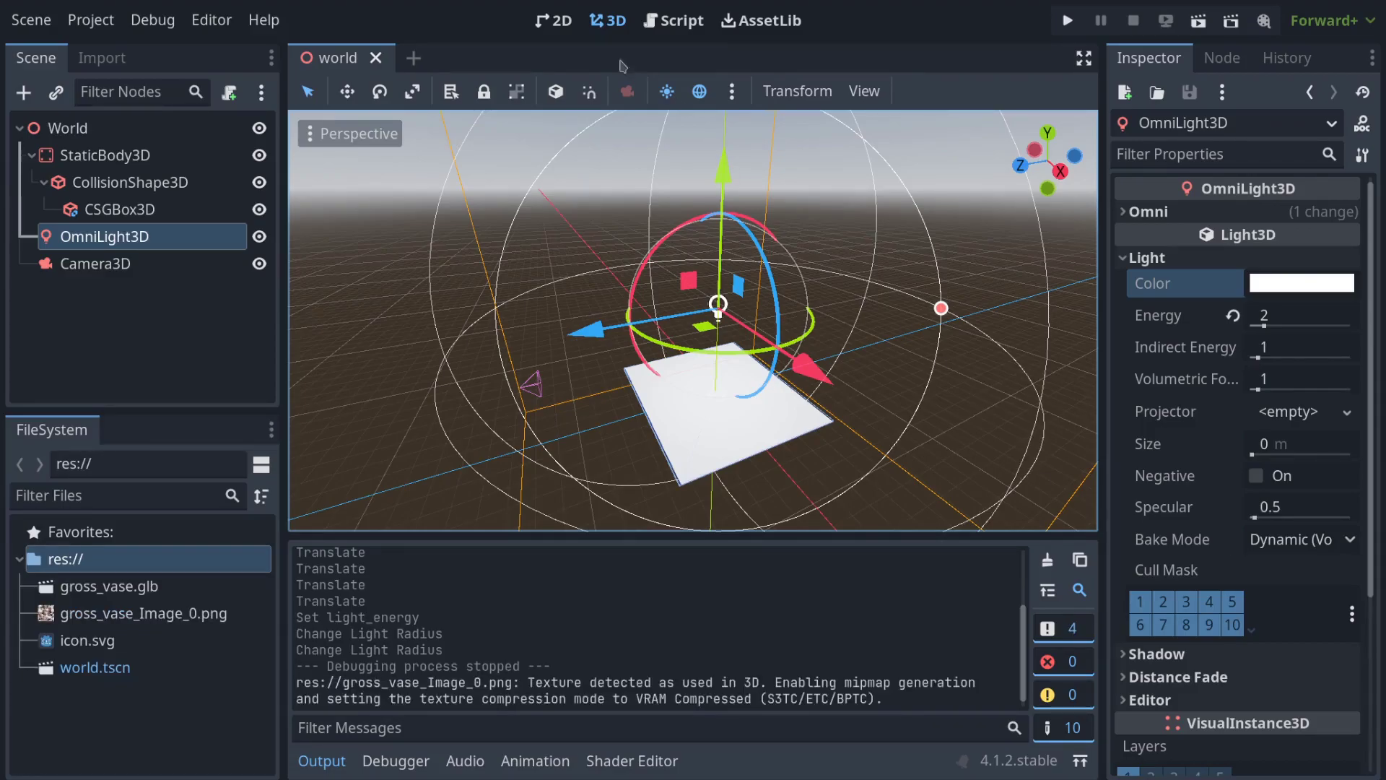
pyautogui.click(90, 587)
pyautogui.rightClick(91, 587)
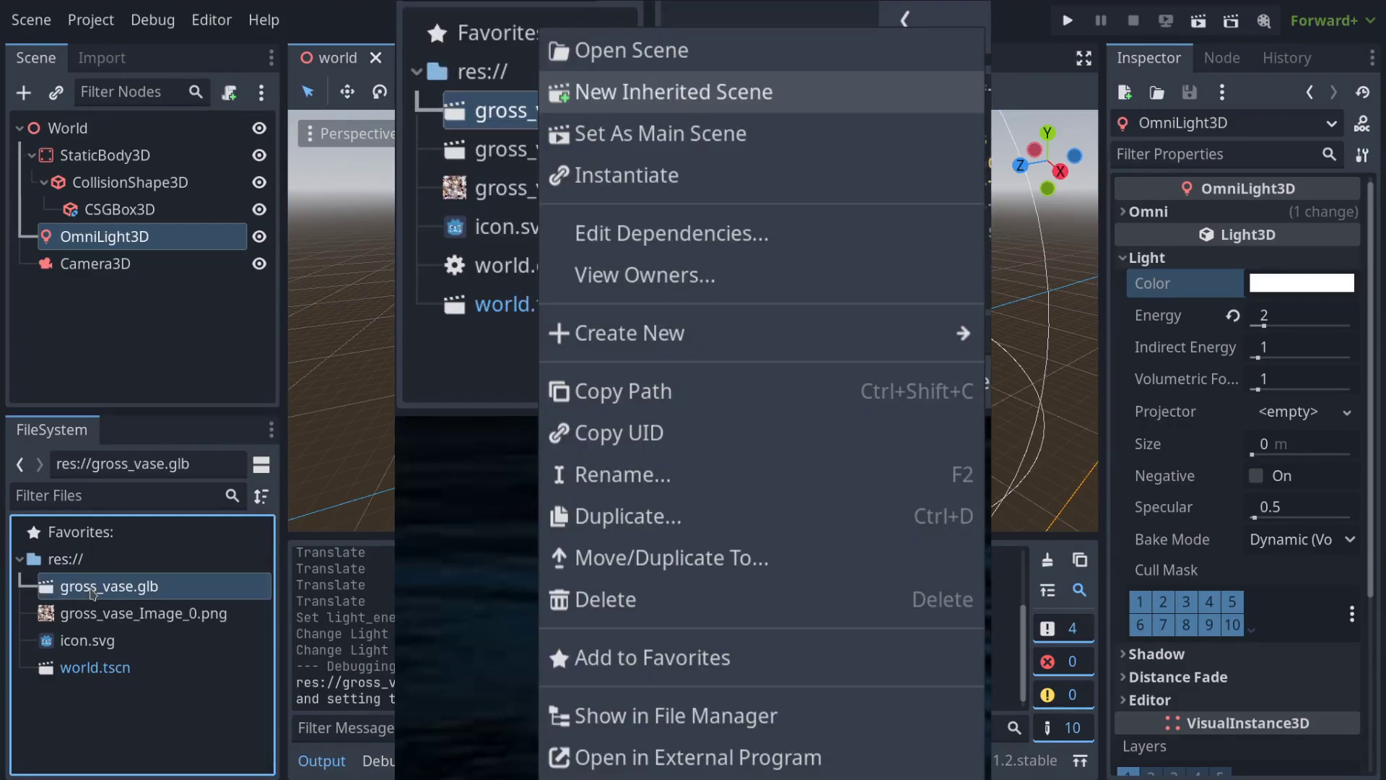
pyautogui.click(114, 637)
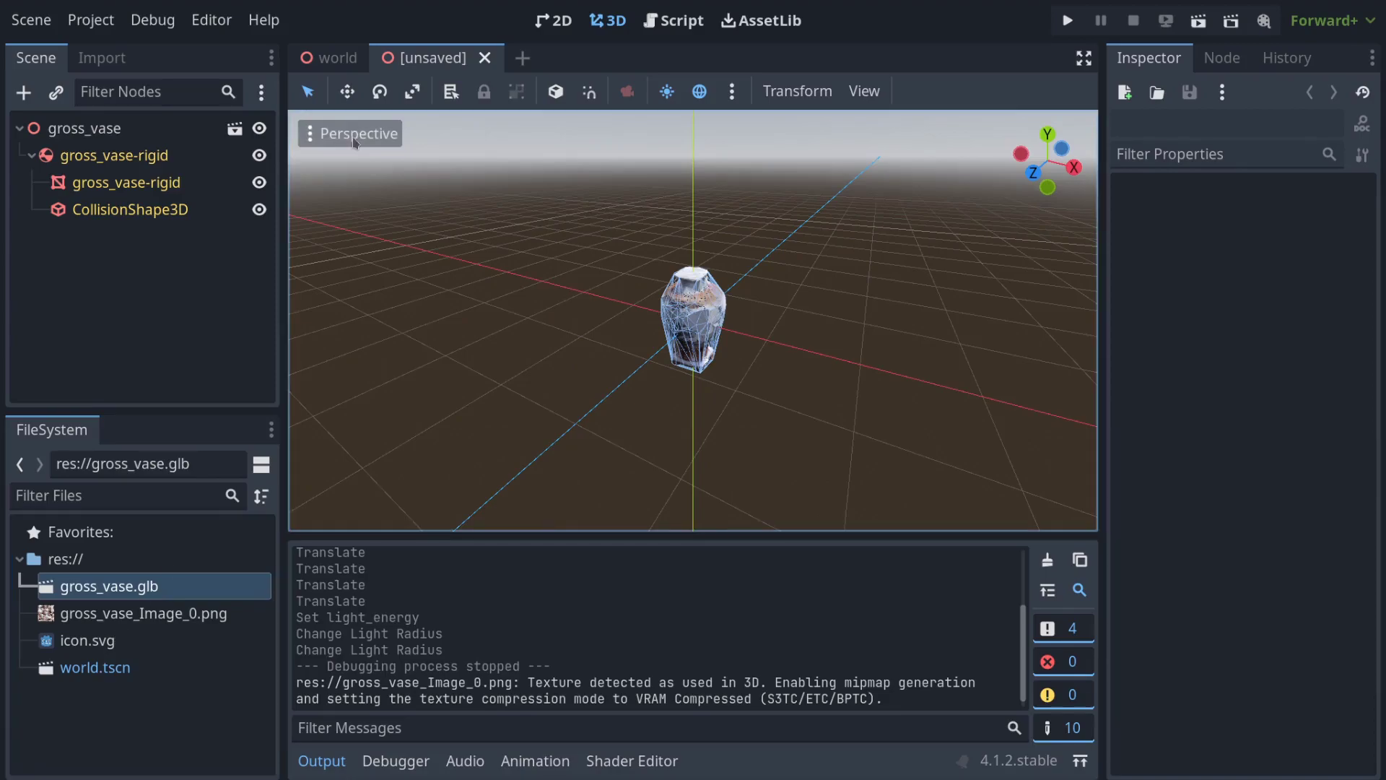
pyautogui.scroll(3, 637, 320)
pyautogui.moveTo(637, 320); pyautogui.dragTo(829, 319, button='middle')
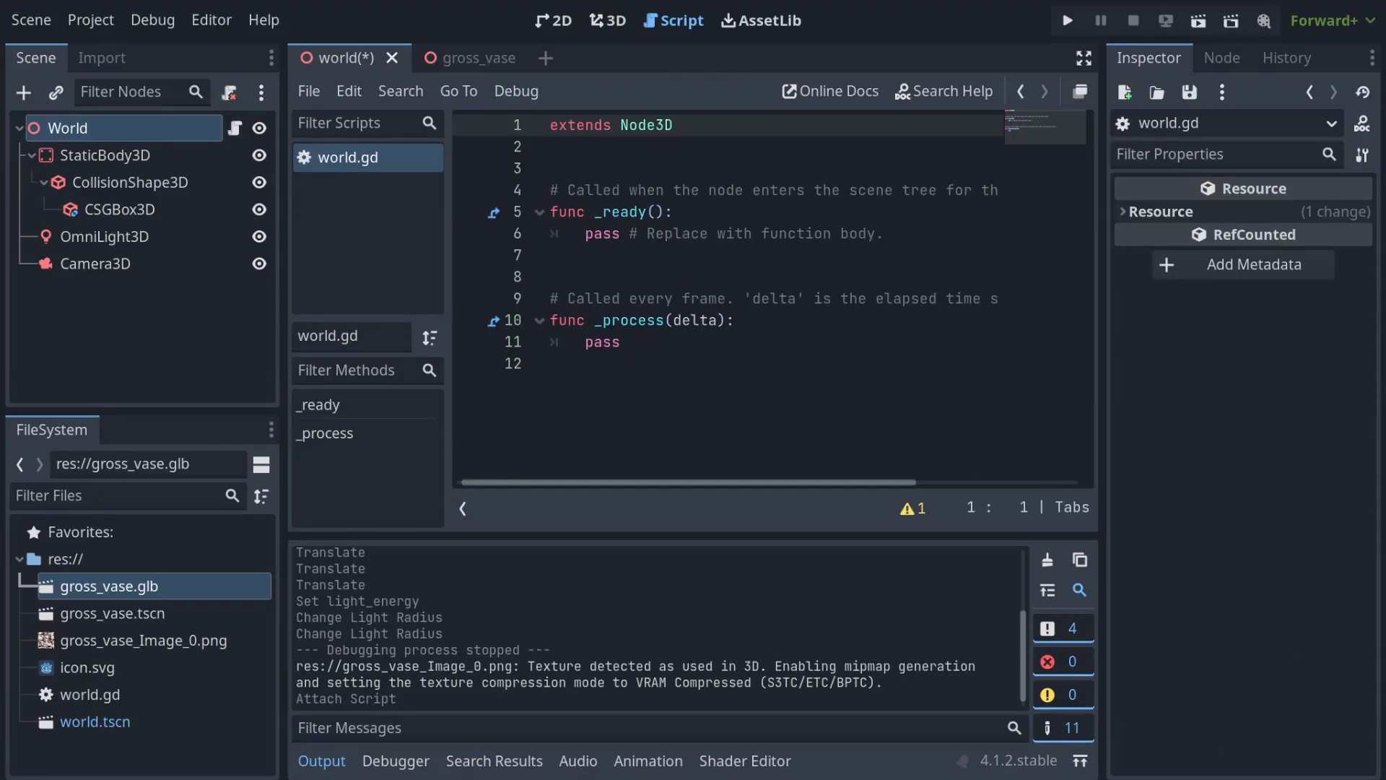
# - In world.gd, preload "res://gross_vase.tscn" into a gross_vase variable and rename the _process parameter to _delta
pyautogui.click(705, 137)
pyautogui.press('Return')
pyautogui.write('var gross_vase = preload("res://gross_vase.tscn")')
pyautogui.click(673, 342)
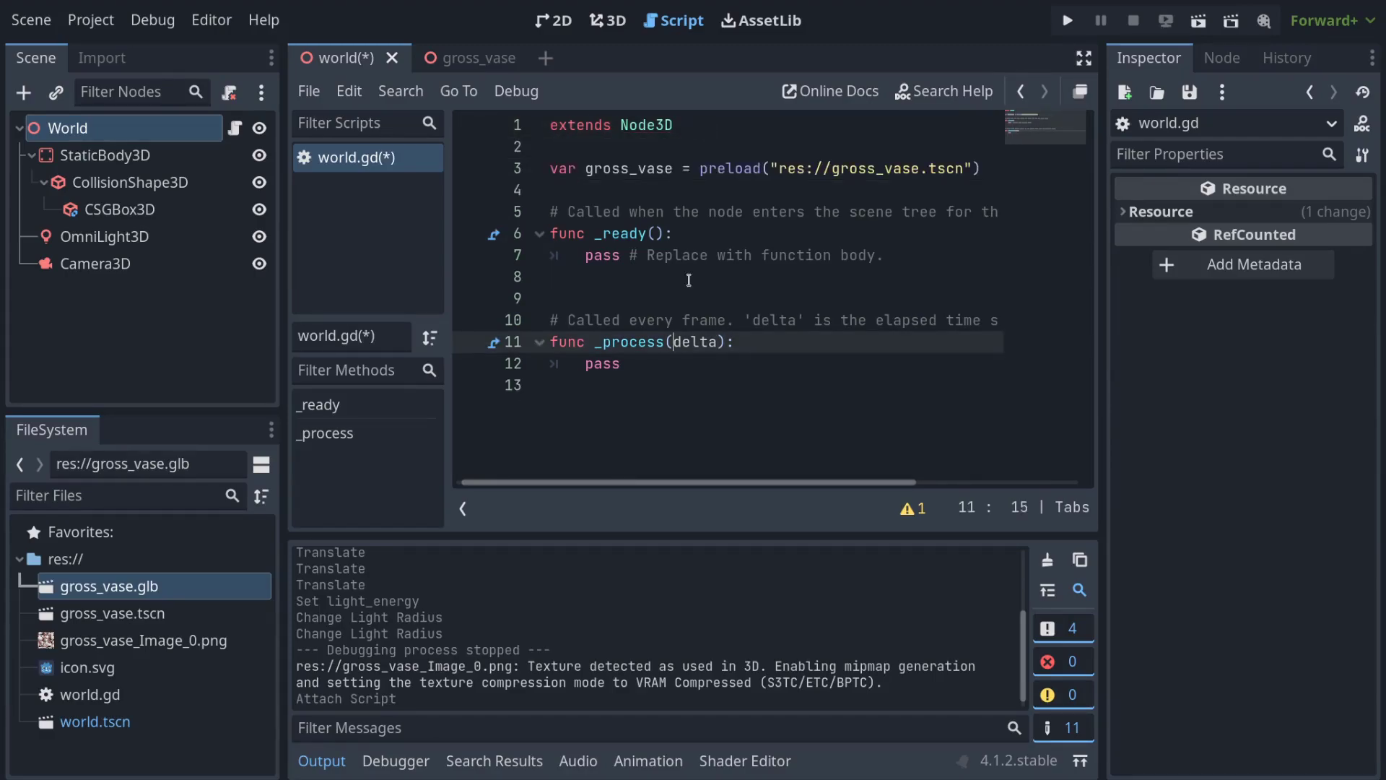
pyautogui.write('_')
# - Add an _input(event) function that on "ui_accept" instantiates gross_vase, positions it at 3 * Vector3(randf(), 2, randf()), sets a random angular velocity and adds it as a child
pyautogui.click(619, 404)
pyautogui.press('Return')
pyautogui.write('func _input(event):')
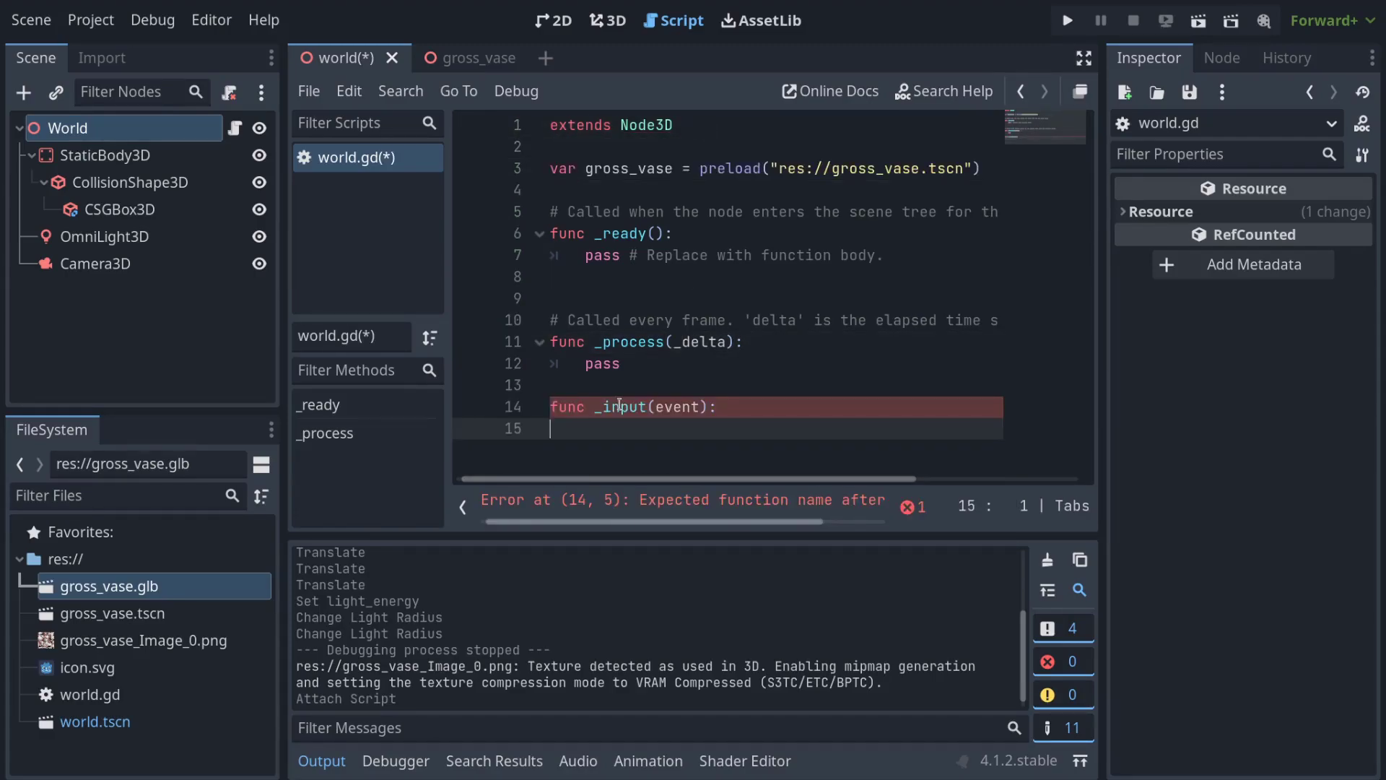
pyautogui.write('if event.is_action_pressed("ui_accept"): var vase = gross_vase.instantiate() vase.position = 3 * Vector3(randf(), 2, randf()) vase.angular_velocity = 6.6 * Vector3(randf(), randf(), randf()) add_child(vase)')
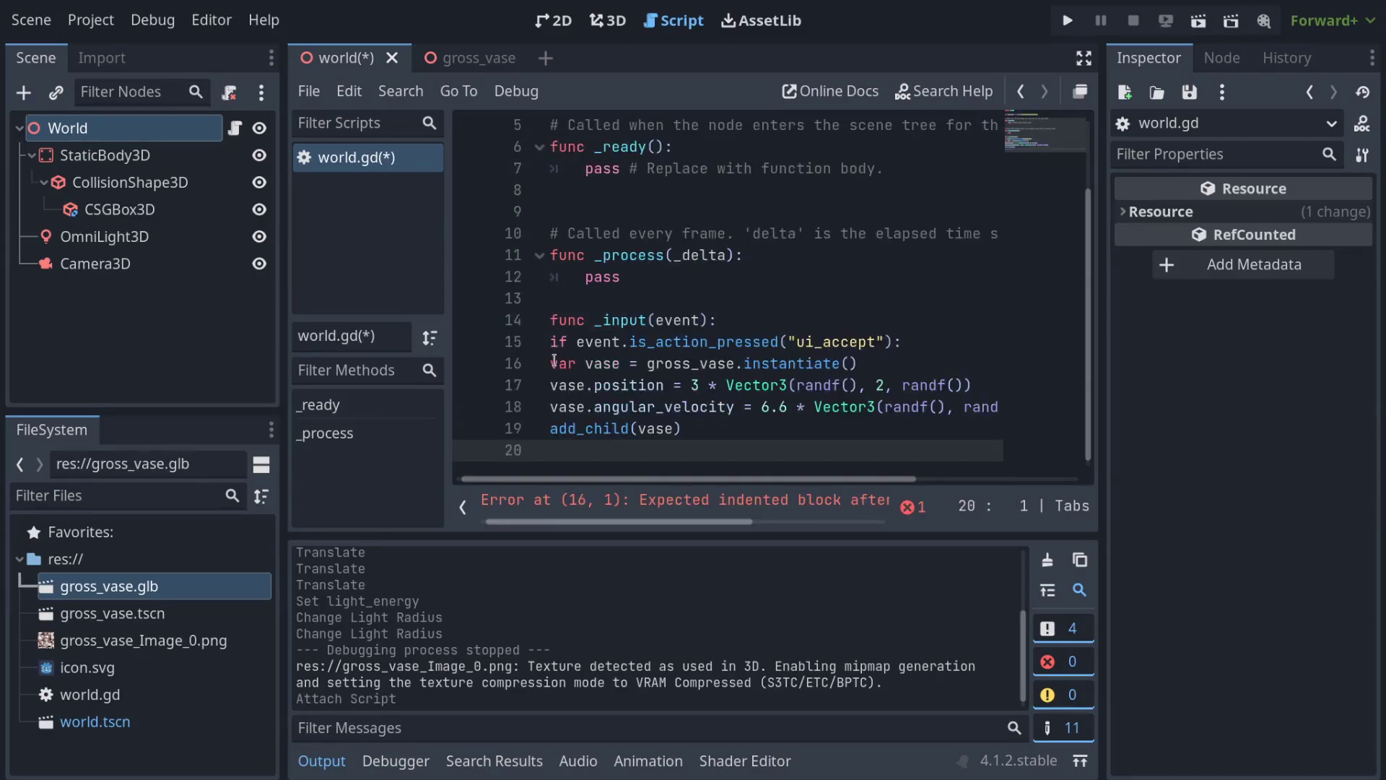
# - Indent the new code so the if statement sits inside _input and the vase lines sit inside the if block
pyautogui.hotkey('shift', 'Up')
pyautogui.hotkey('shift', 'Up')
pyautogui.hotkey('shift', 'Up')
pyautogui.hotkey('shift', 'Up')
pyautogui.hotkey('shift', 'Up')
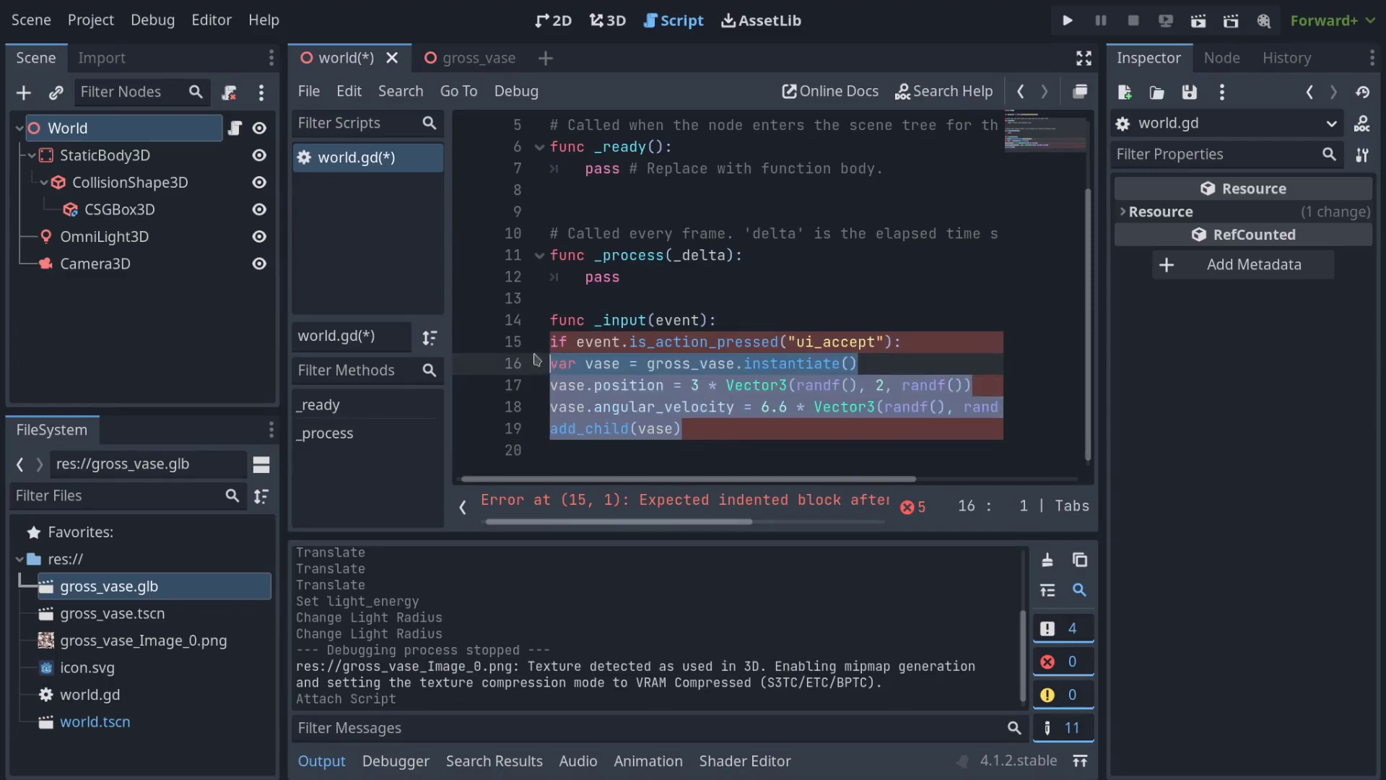
pyautogui.press('Tab')
pyautogui.click(633, 404)
pyautogui.moveTo(761, 430); pyautogui.dragTo(560, 361)
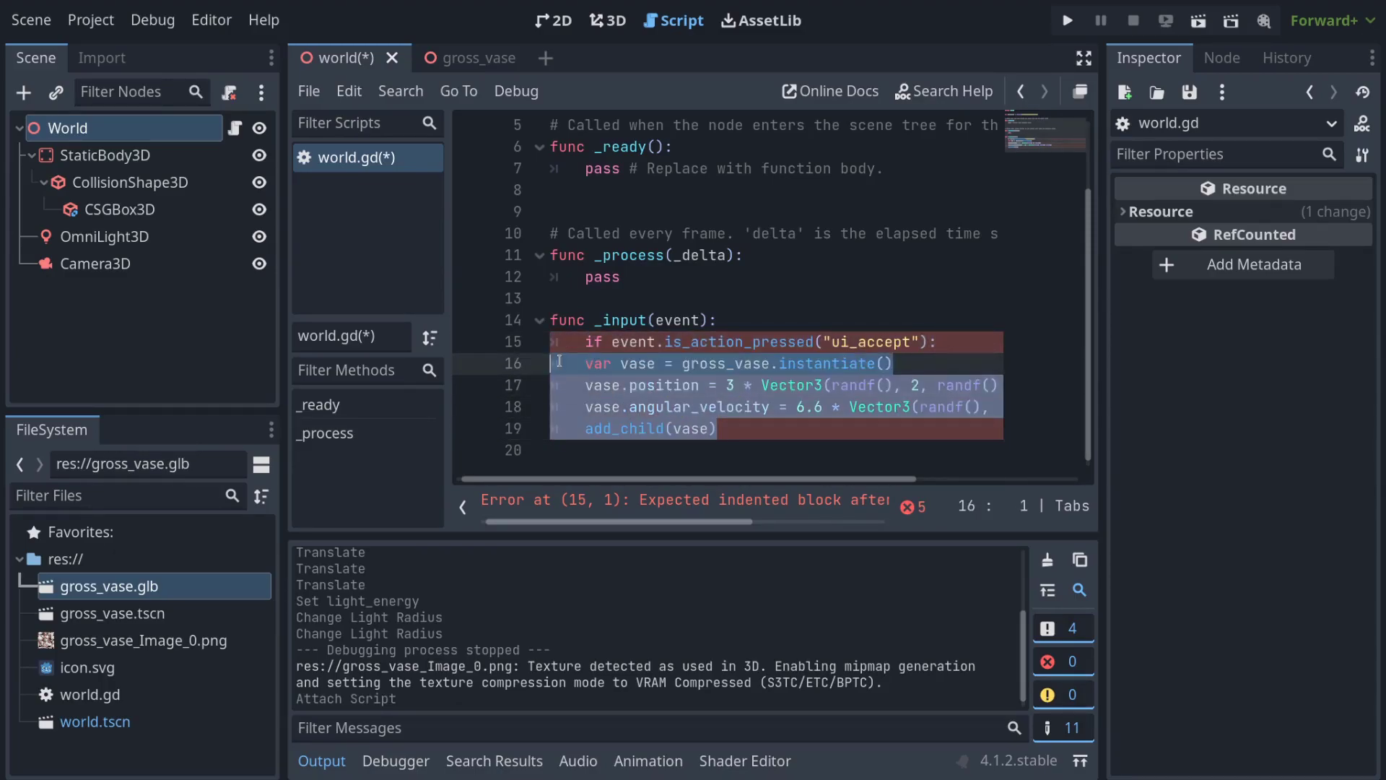
pyautogui.press('Tab')
pyautogui.click(764, 383)
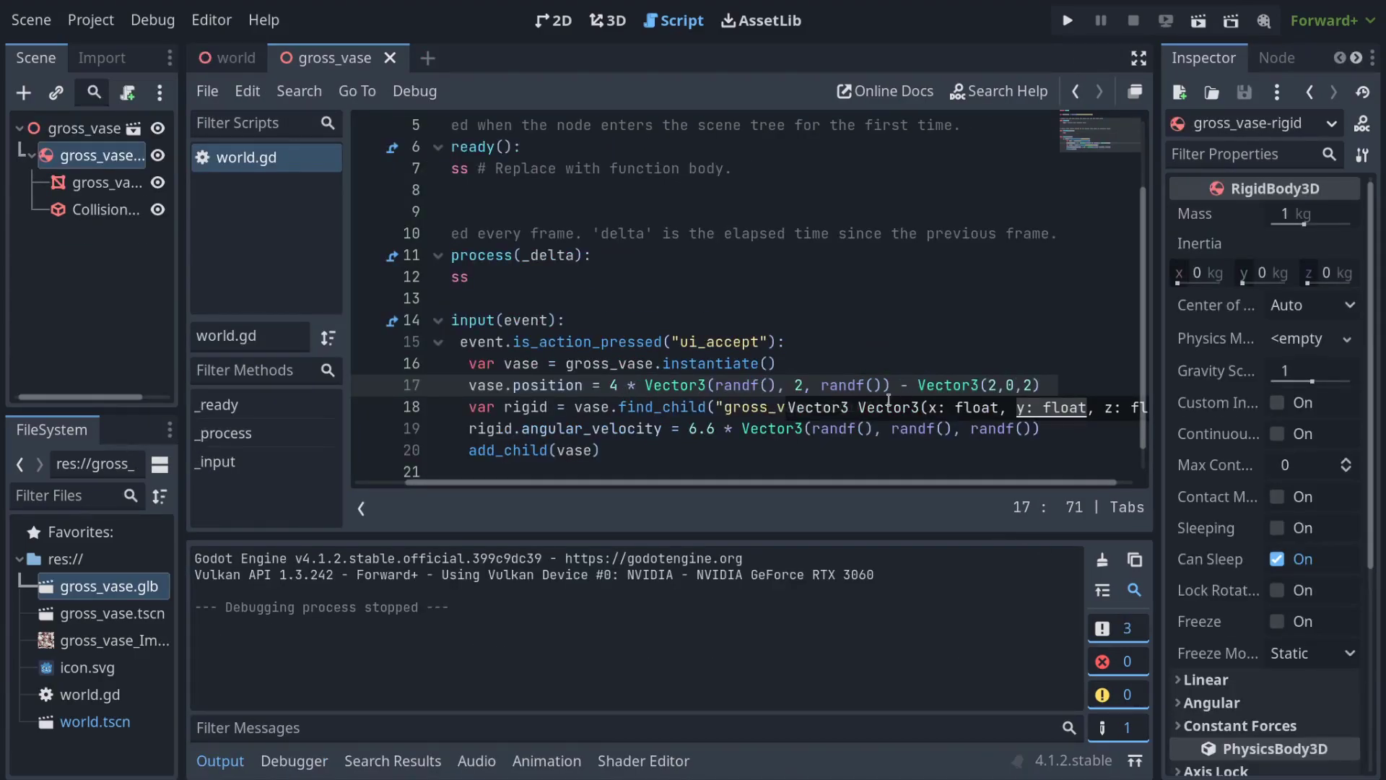
# - Review the rigid body and angular velocity lines in _input, and run the project
pyautogui.click(889, 403)
pyautogui.click(557, 428)
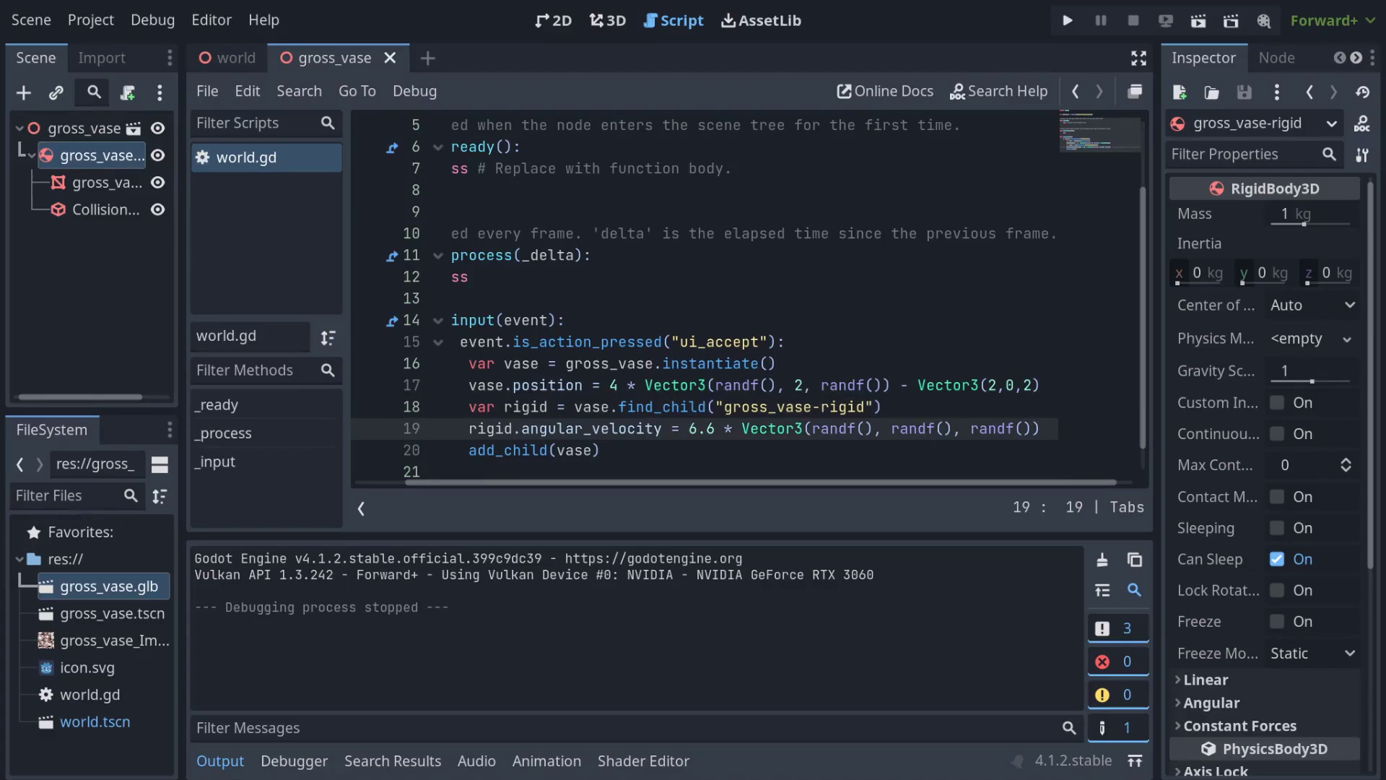
pyautogui.press('F5')
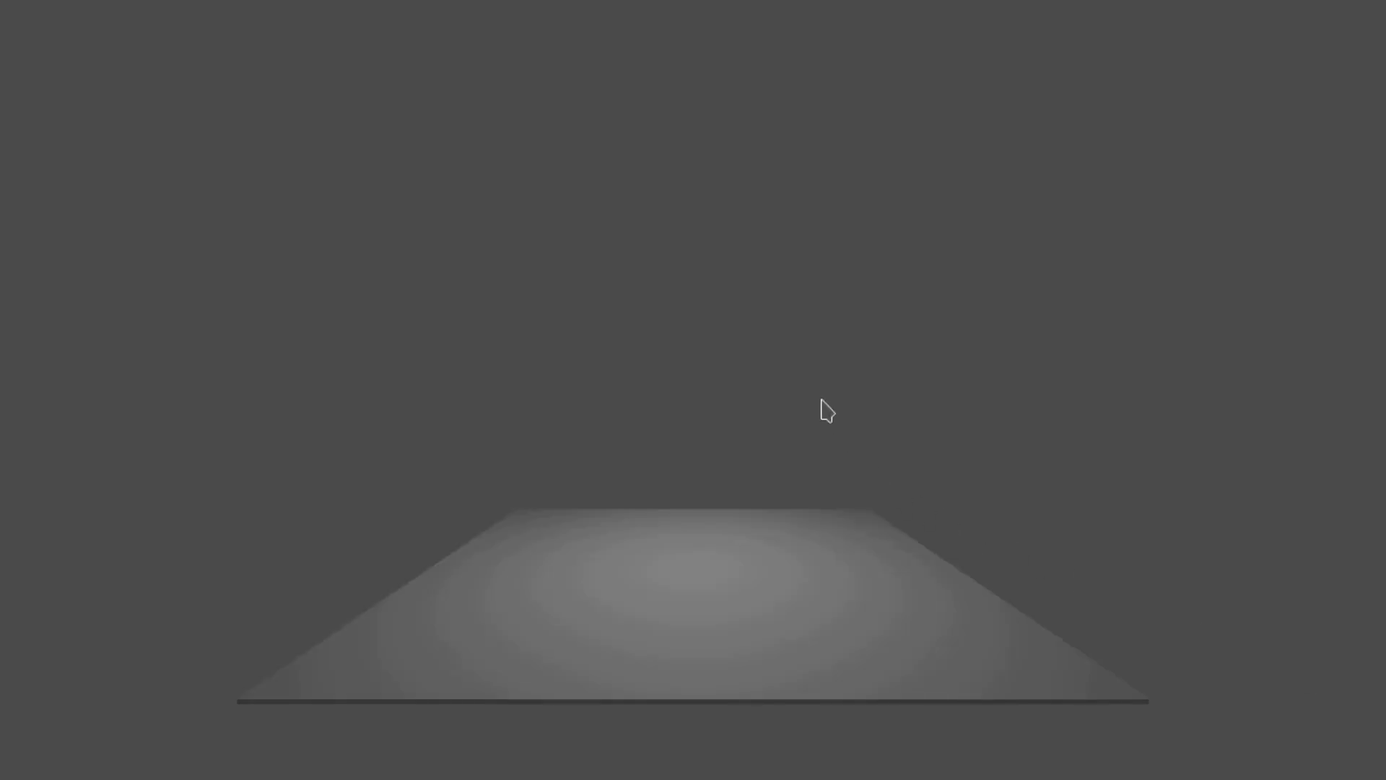